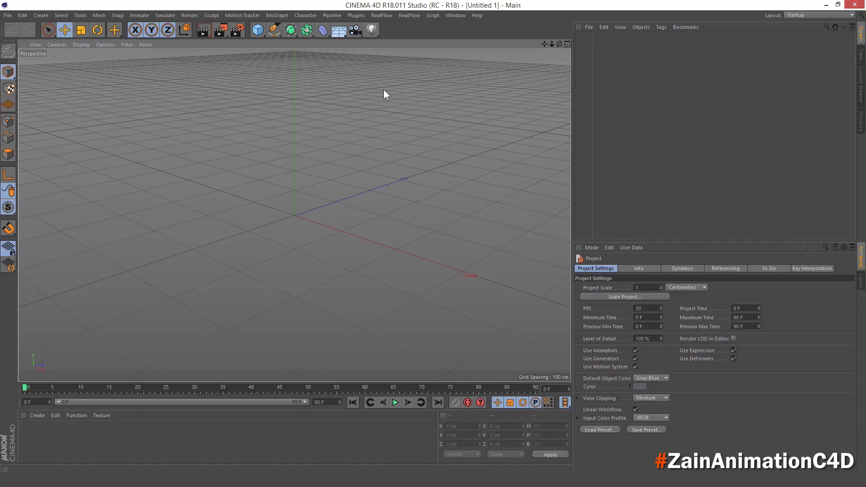
# Add a Floor, Background and Physical Sky, each with a Compositing tag set to Compositing Background.
pyautogui.moveTo(338, 30)
pyautogui.mouseDown()
pyautogui.moveTo(379, 109)
pyautogui.moveTo(360, 44)
pyautogui.moveTo(440, 45)
pyautogui.mouseUp()
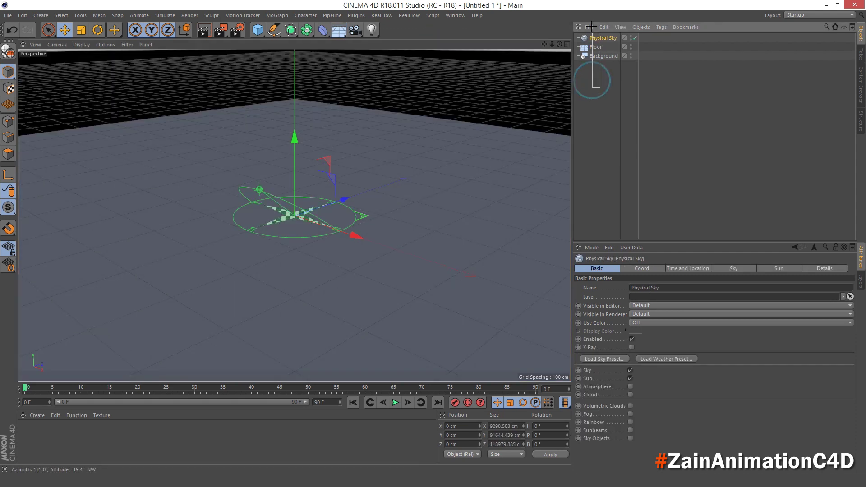
pyautogui.moveTo(614, 68); pyautogui.dragTo(601, 38)
pyautogui.rightClick(601, 38)
pyautogui.moveTo(630, 53)
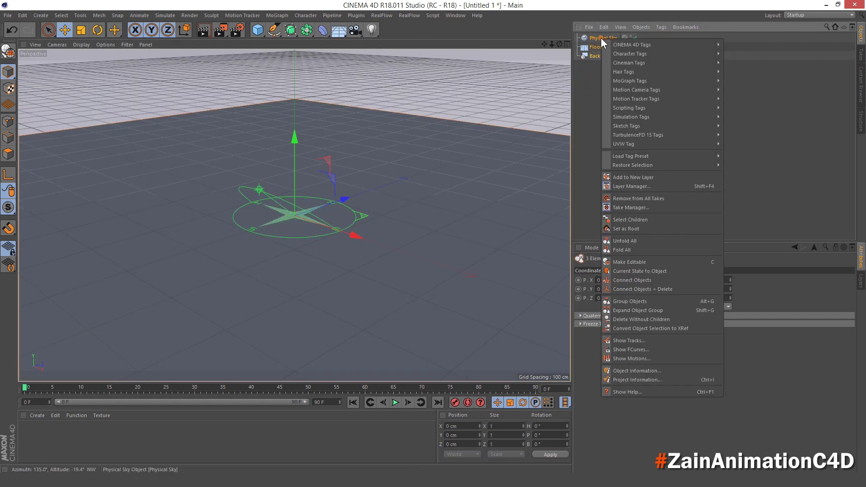
pyautogui.click(755, 110)
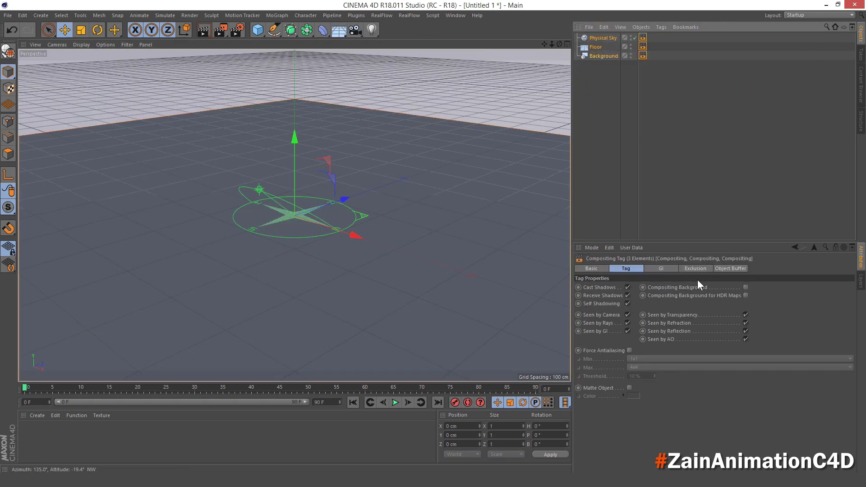
pyautogui.click(746, 288)
# Untick Seen by Camera on the sky's tag and set the sky's Sun Shadow to None.
pyautogui.click(643, 37)
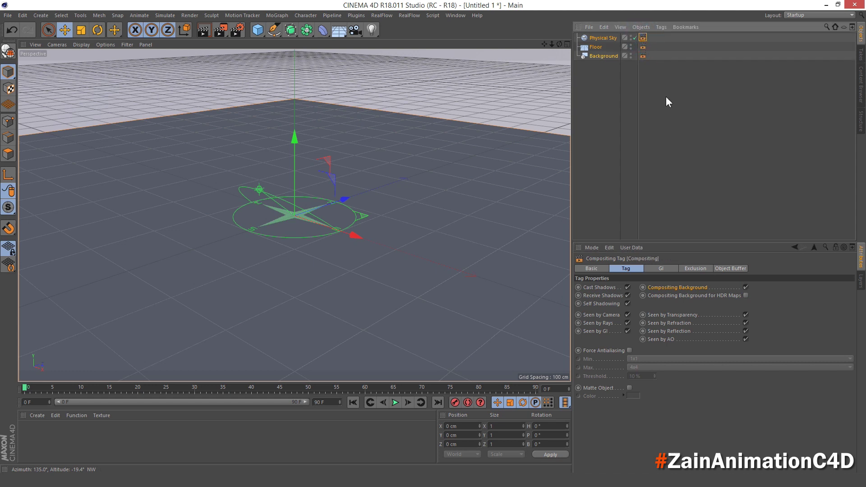
pyautogui.click(613, 315)
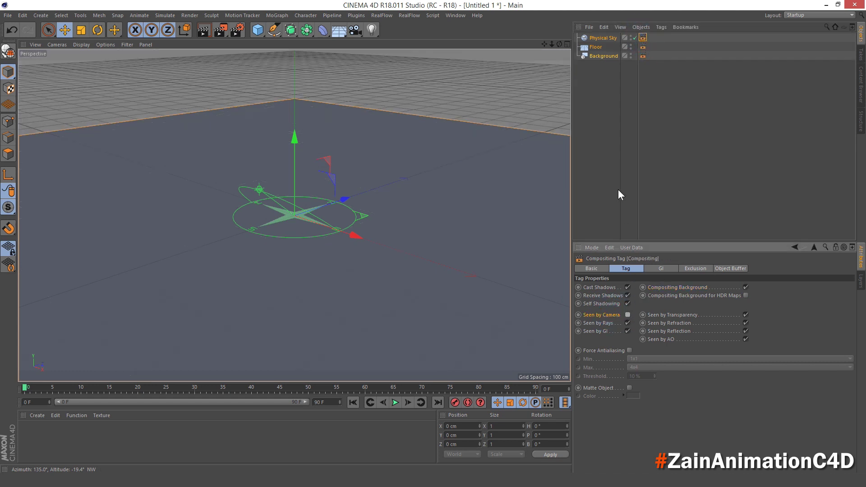
pyautogui.click(611, 152)
pyautogui.click(602, 38)
pyautogui.click(779, 268)
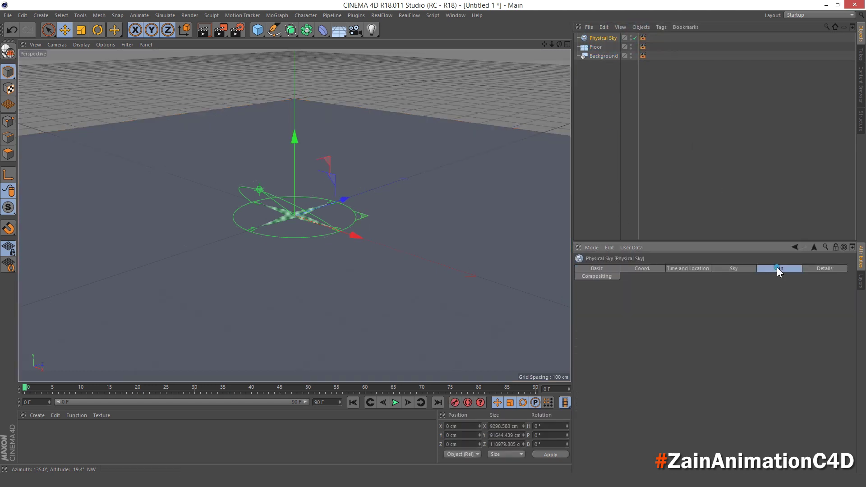
pyautogui.click(637, 419)
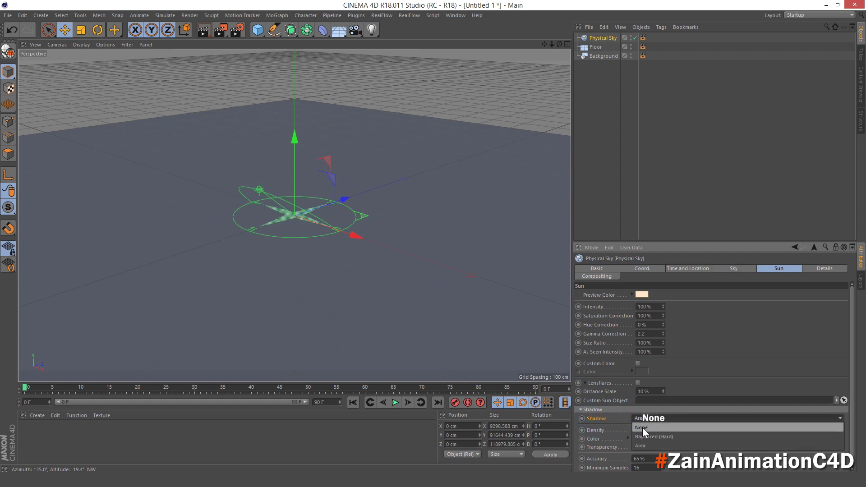
pyautogui.click(643, 428)
# Add an Infinite Light pitched to R.P -90° so it points down.
pyautogui.click(590, 178)
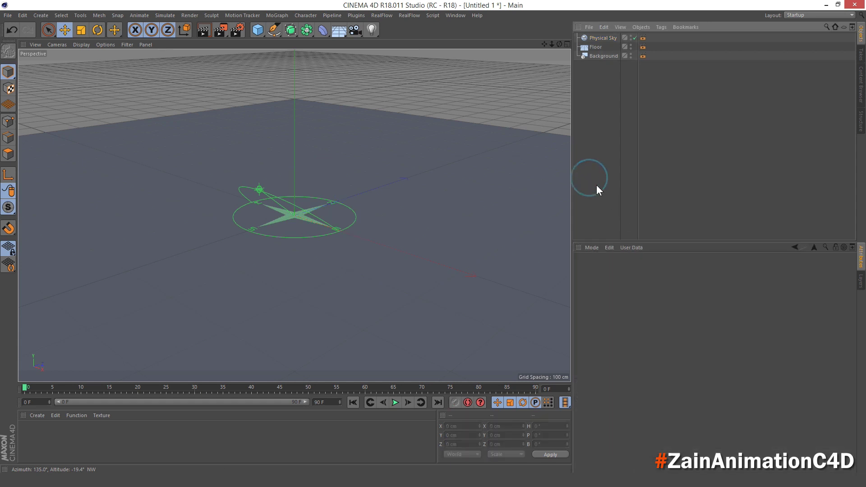
pyautogui.click(371, 29)
pyautogui.click(469, 75)
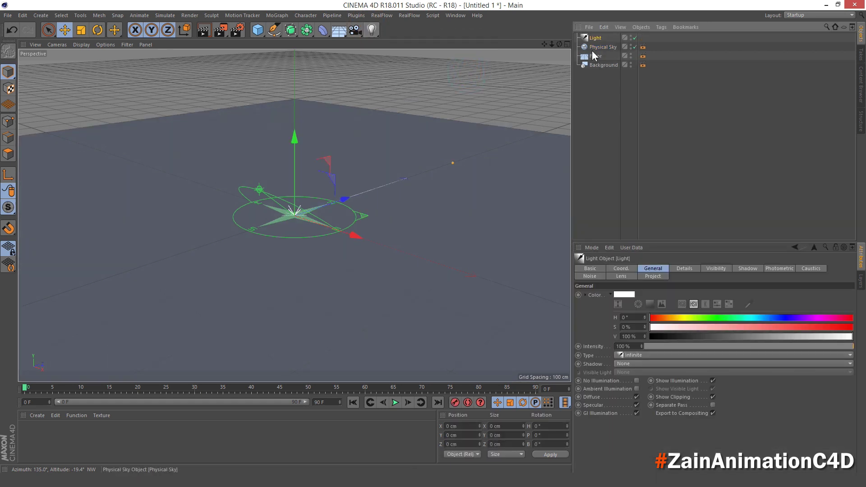
pyautogui.click(626, 270)
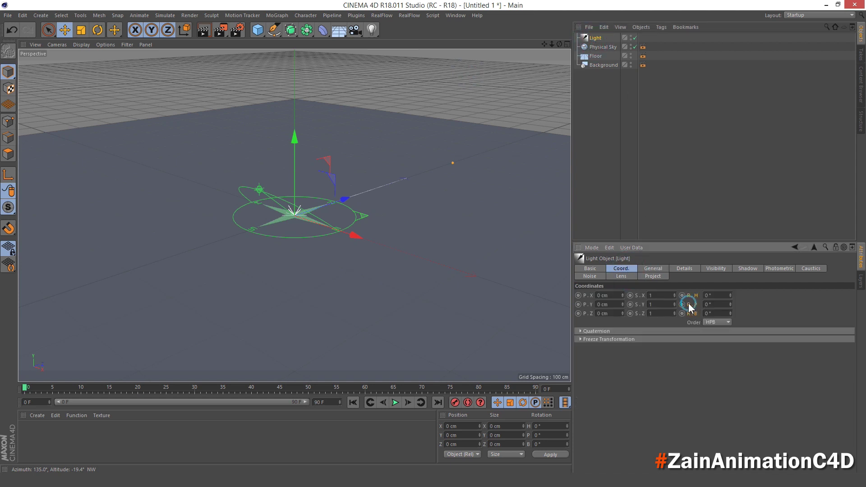
pyautogui.click(730, 303)
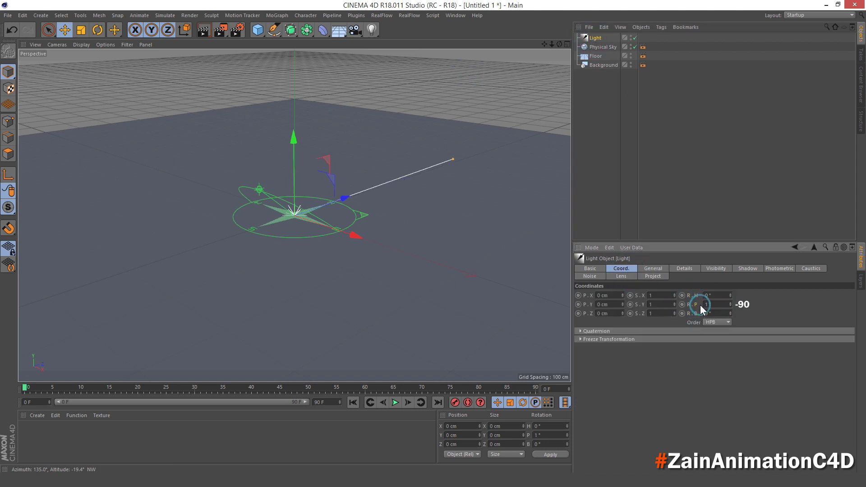
pyautogui.write('-90')
pyautogui.press('Return')
# Add an Area Light and set its colour to H 330°, S 100%.
pyautogui.click(592, 125)
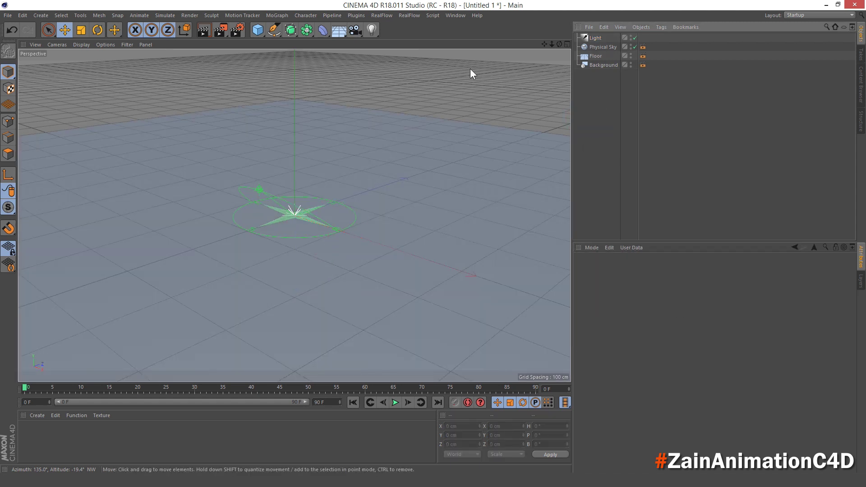
pyautogui.moveTo(374, 31); pyautogui.dragTo(449, 60)
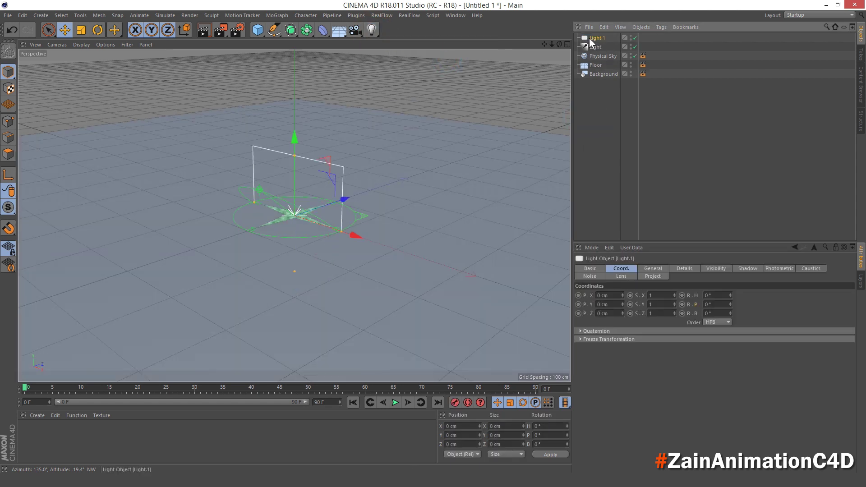
pyautogui.click(659, 270)
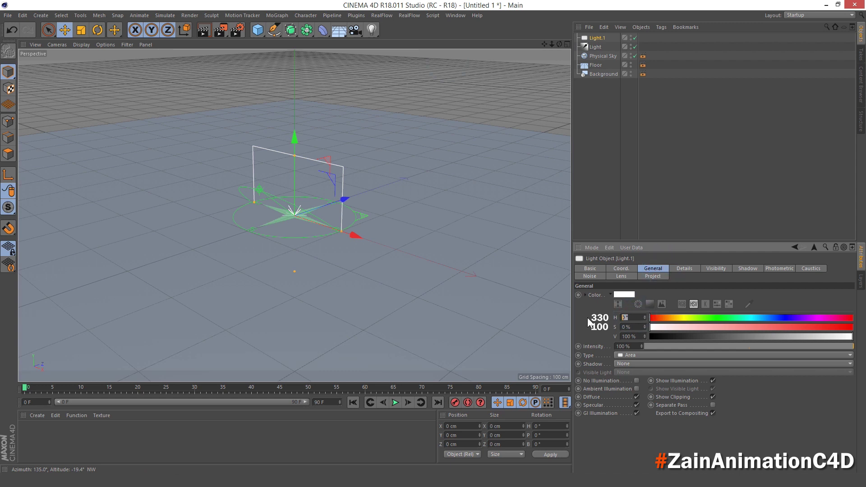
pyautogui.write('330')
pyautogui.press('Tab')
pyautogui.write('100')
pyautogui.press('Return')
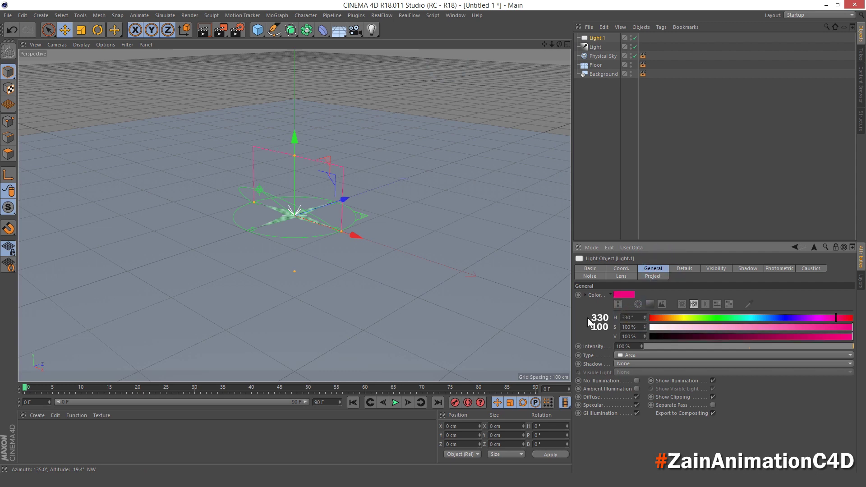
# Put the area light in a Cloner set to Radial mode, 1000 cm radius, XZ plane.
pyautogui.click(598, 38)
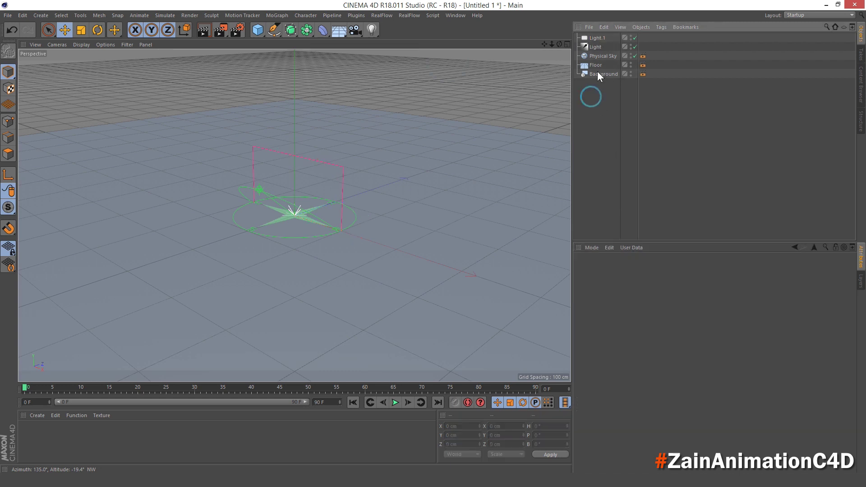
pyautogui.click(277, 15)
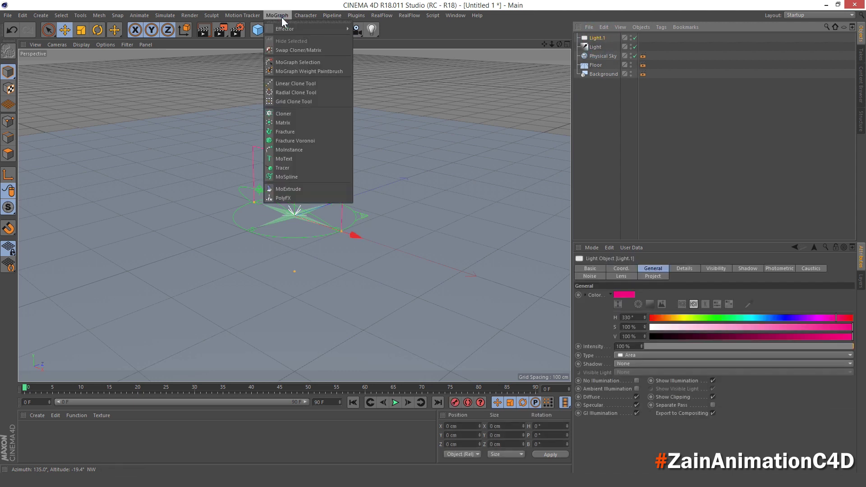
pyautogui.click(298, 110)
pyautogui.click(605, 290)
pyautogui.click(609, 298)
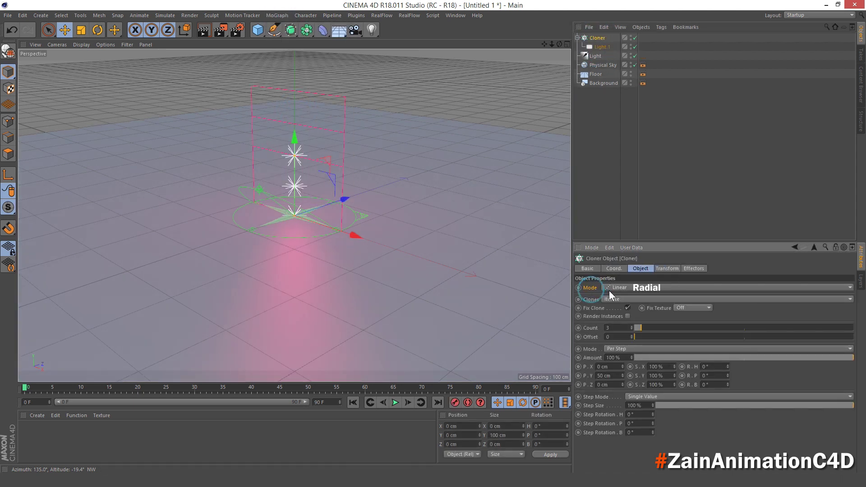
pyautogui.click(626, 312)
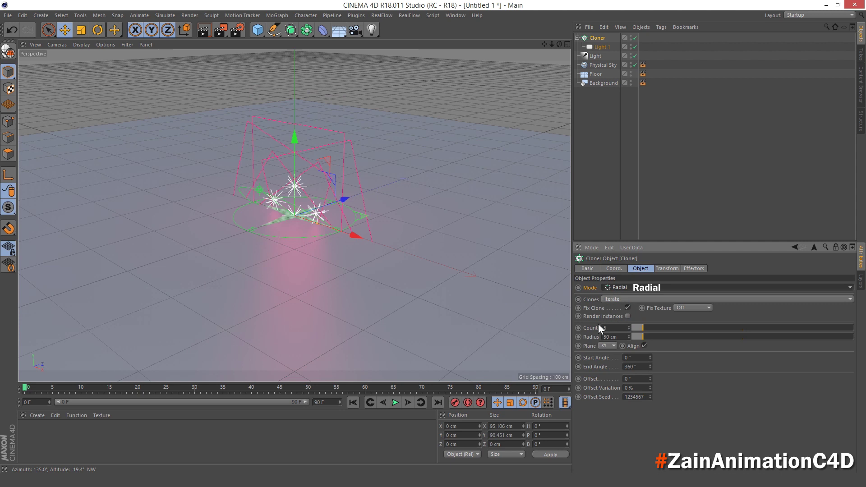
pyautogui.doubleClick(605, 337)
pyautogui.write('1000')
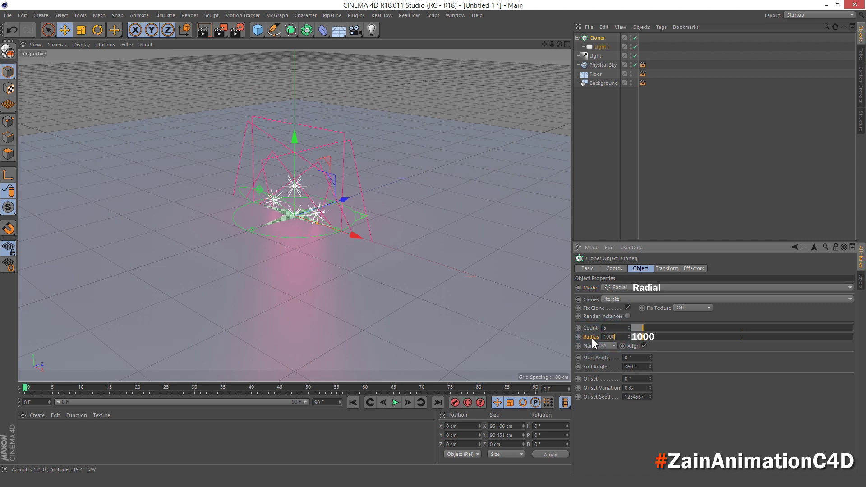
pyautogui.press('Return')
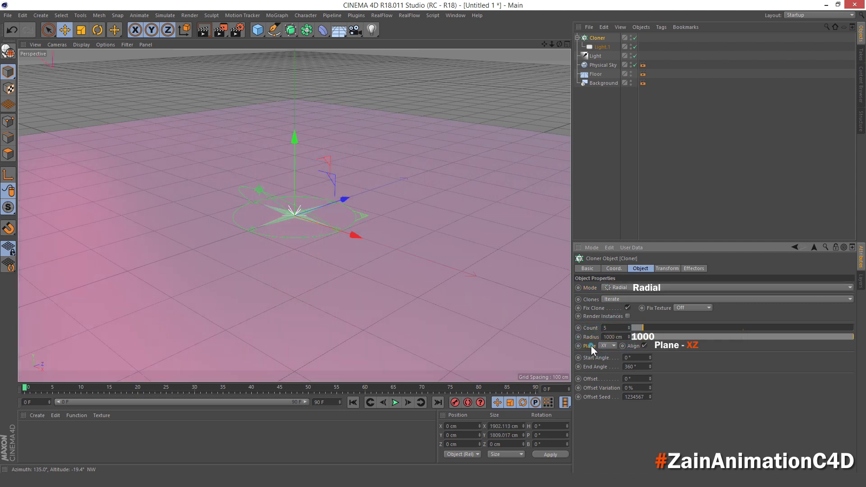
pyautogui.click(607, 373)
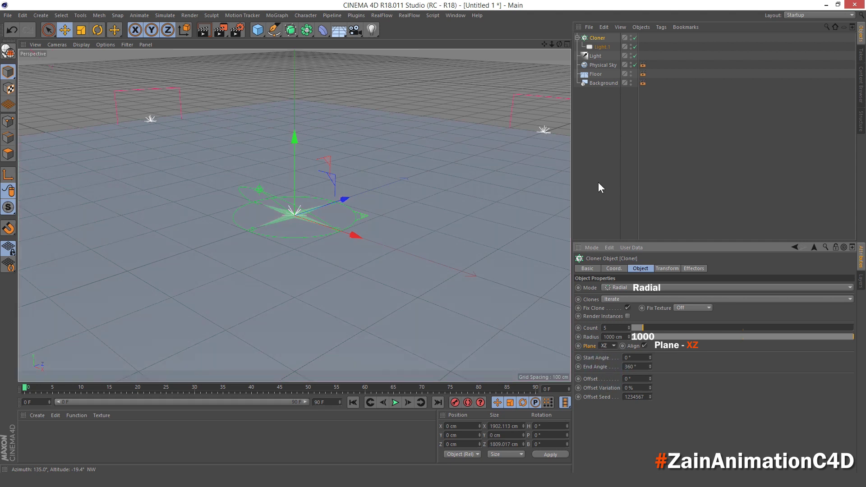
# Raise the cloner to P.Y 400 cm and orbit to view the light ring.
pyautogui.click(614, 268)
pyautogui.click(605, 297)
pyautogui.write('400')
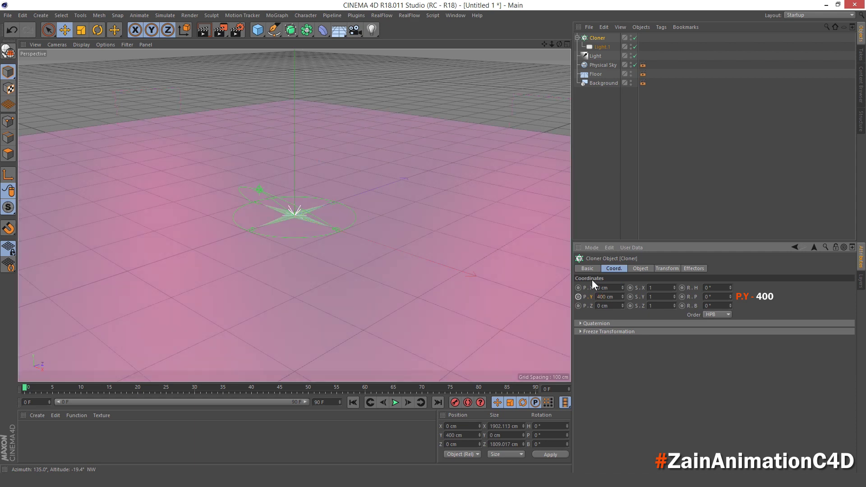
pyautogui.scroll(-3, 372, 161)
pyautogui.scroll(-3, 371, 161)
pyautogui.moveTo(366, 197)
pyautogui.keyDown('alt'); pyautogui.mouseDown()
pyautogui.moveTo(412, 201)
pyautogui.moveTo(385, 241)
pyautogui.moveTo(381, 228)
pyautogui.mouseUp(); pyautogui.keyUp('alt')
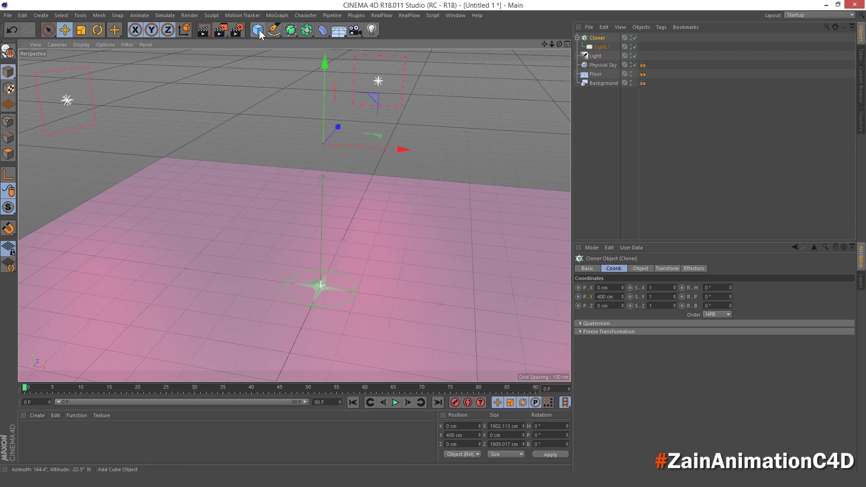
# Add a Tube object named 'Tube 1'.
pyautogui.moveTo(257, 29); pyautogui.dragTo(429, 76)
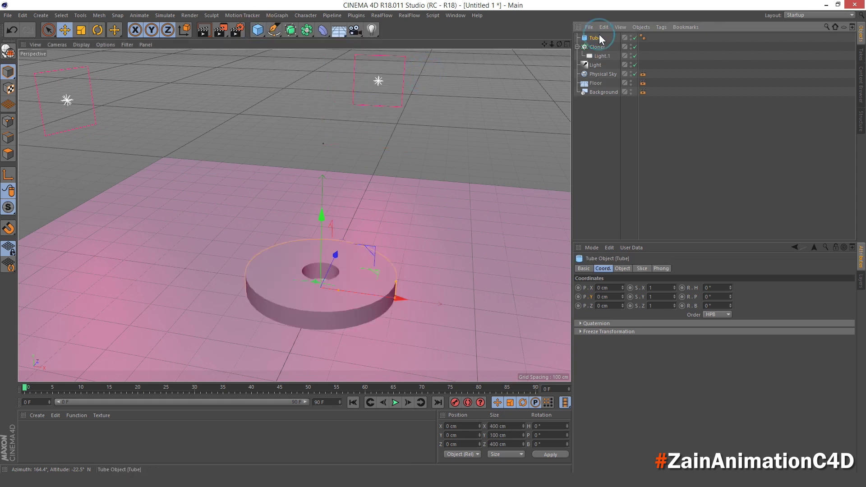
pyautogui.doubleClick(595, 38)
pyautogui.write('Tube 1')
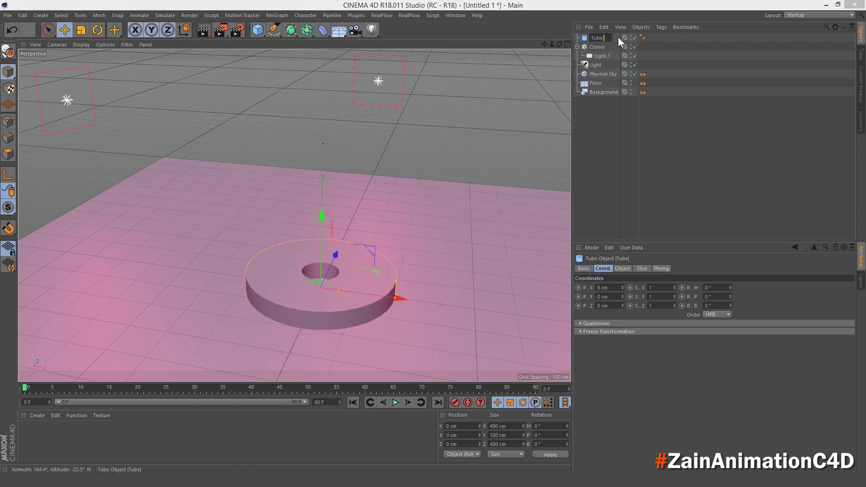
pyautogui.press('Return')
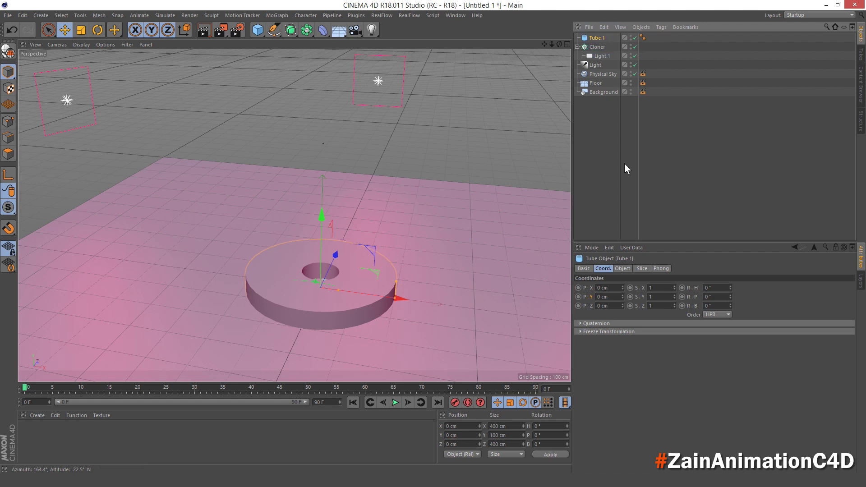
pyautogui.click(578, 47)
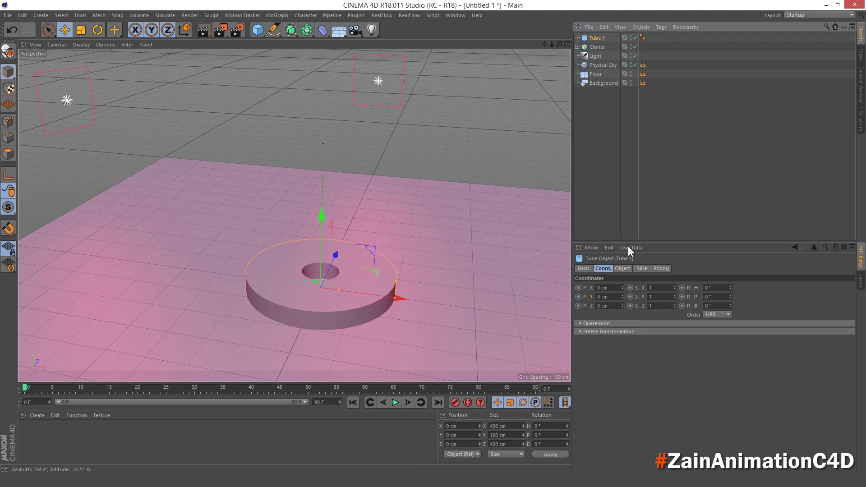
# Give Tube 1 inner radius 50, outer radius 100, cap segments 8 and height 50 cm.
pyautogui.click(623, 268)
pyautogui.scroll(1, 374, 277)
pyautogui.moveTo(374, 277)
pyautogui.keyDown('alt'); pyautogui.mouseDown()
pyautogui.moveTo(381, 236)
pyautogui.moveTo(334, 247)
pyautogui.mouseUp(); pyautogui.keyUp('alt')
pyautogui.click(643, 288)
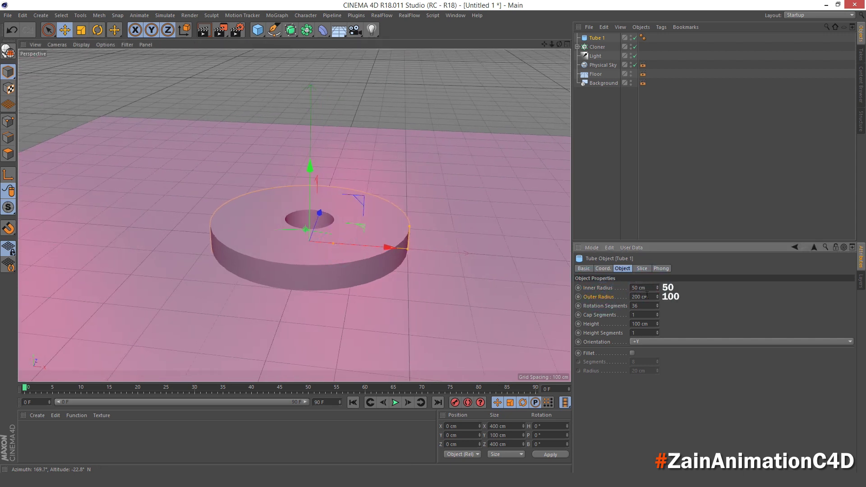
pyautogui.press('Tab')
pyautogui.press('Return')
pyautogui.press('Tab')
pyautogui.press('Tab')
pyautogui.write('8')
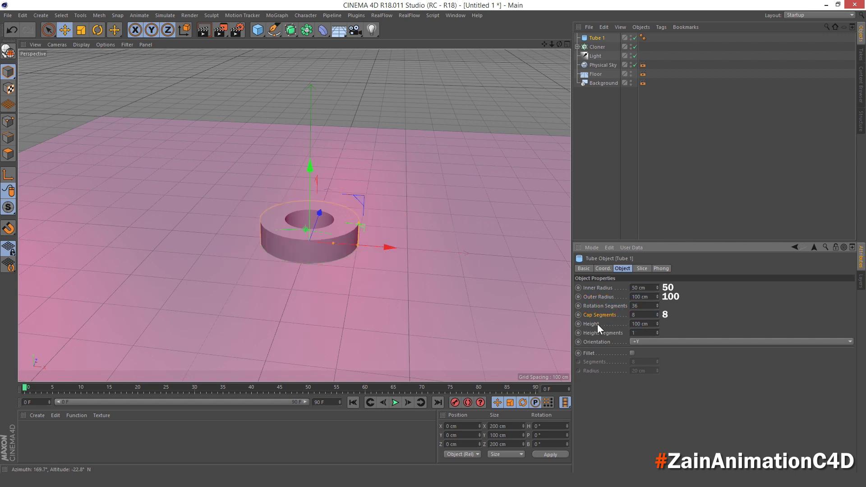
pyautogui.click(595, 325)
pyautogui.press('Return')
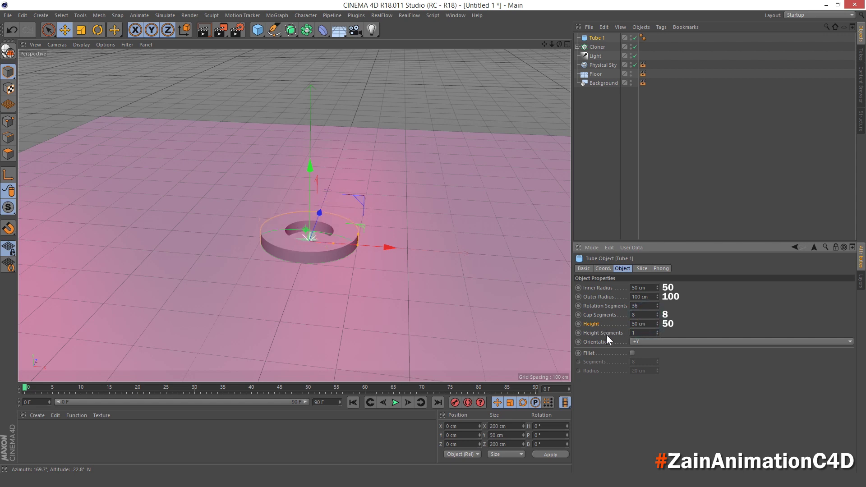
# Set the tube's height segments to 8, orientation -Z, and a 5 cm fillet.
pyautogui.click(604, 334)
pyautogui.click(636, 342)
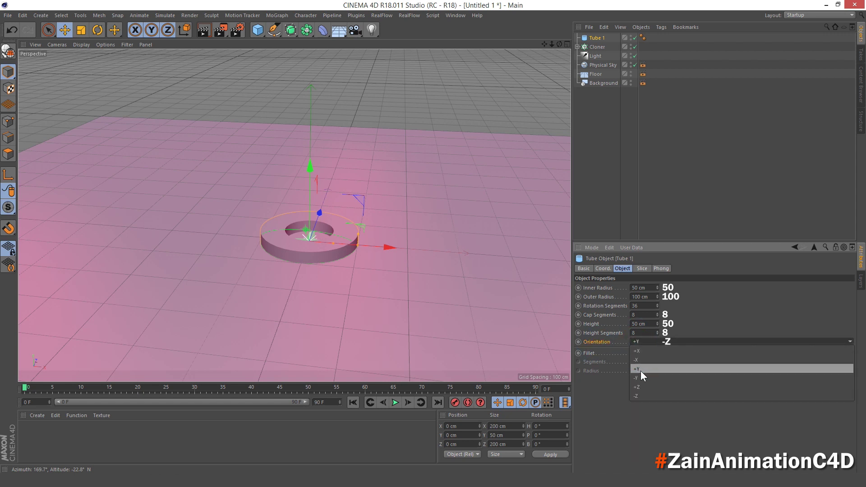
pyautogui.click(638, 397)
pyautogui.click(594, 356)
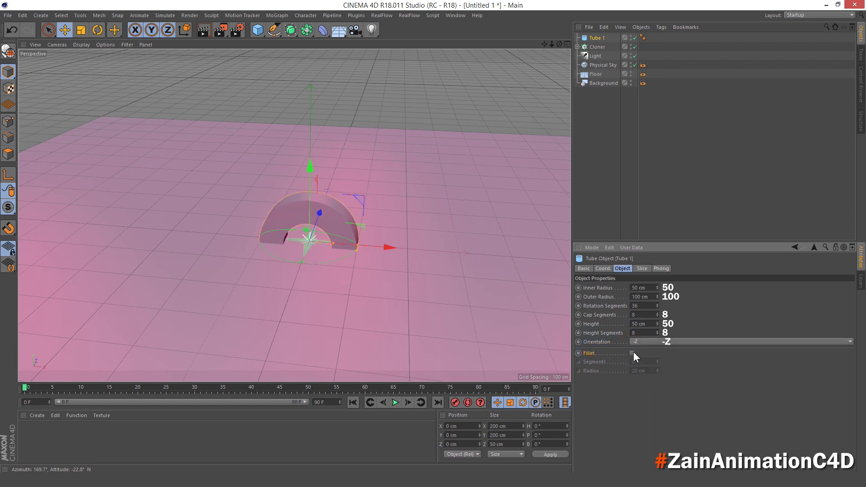
pyautogui.click(633, 354)
pyautogui.click(604, 361)
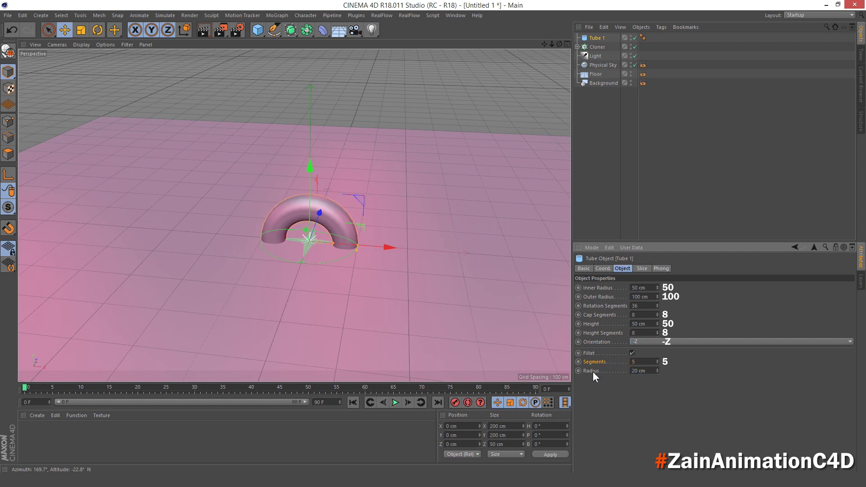
pyautogui.click(594, 372)
pyautogui.write('5')
pyautogui.press('Return')
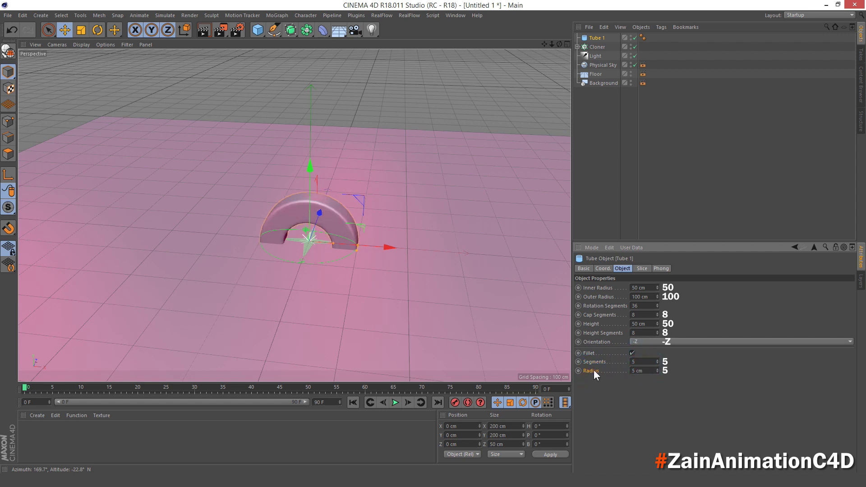
# Raise the tube to P.Y 100 cm and add a Cylinder primitive.
pyautogui.click(603, 269)
pyautogui.click(598, 298)
pyautogui.doubleClick(604, 297)
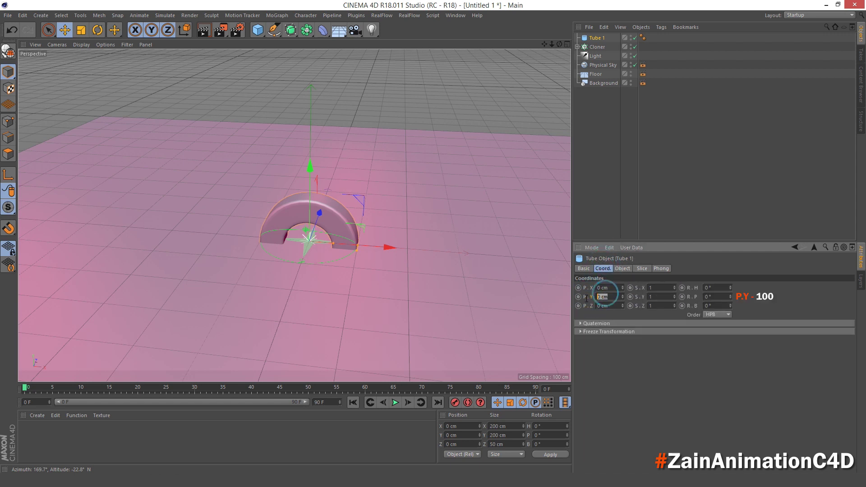
pyautogui.press('Return')
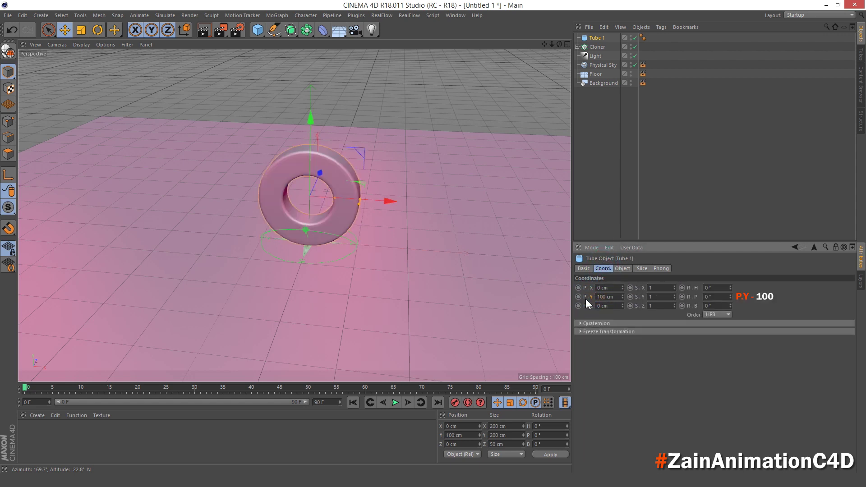
pyautogui.click(607, 138)
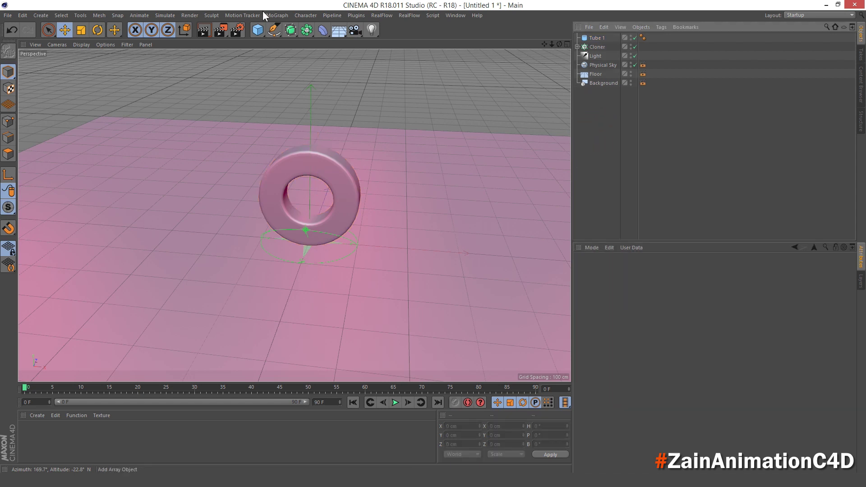
pyautogui.moveTo(258, 30); pyautogui.dragTo(340, 45)
# Place the cylinder at P.Y 100 cm with height 20, height segments 8, orientation -Z.
pyautogui.click(432, 44)
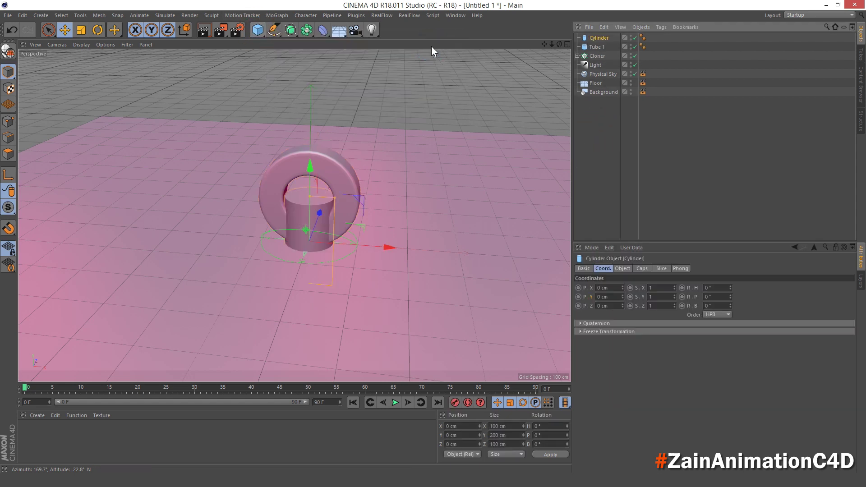
pyautogui.click(601, 297)
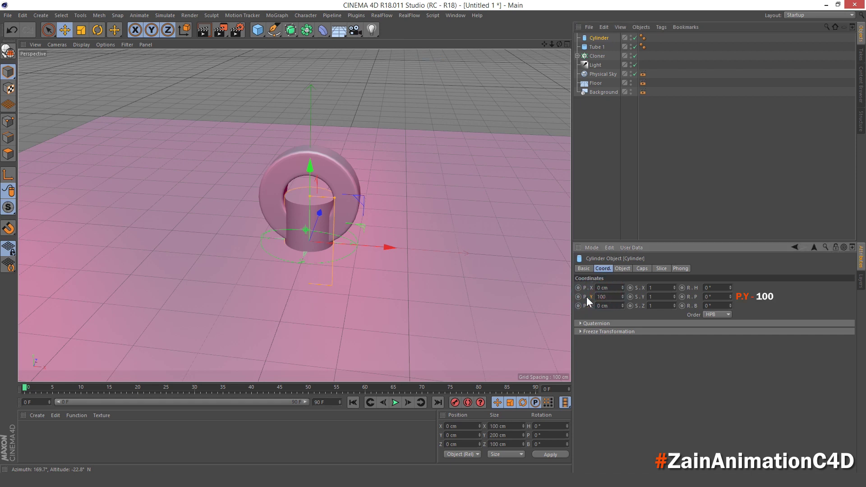
pyautogui.press('Return')
pyautogui.click(624, 268)
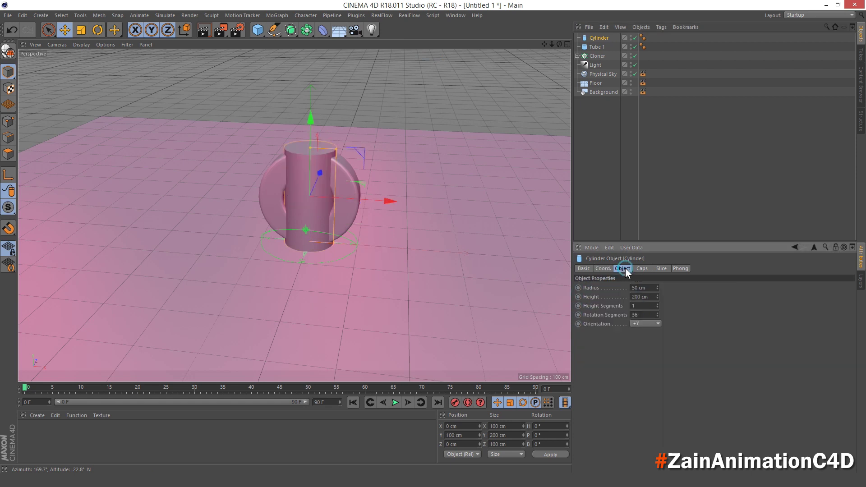
pyautogui.click(620, 299)
pyautogui.write('20')
pyautogui.press('Return')
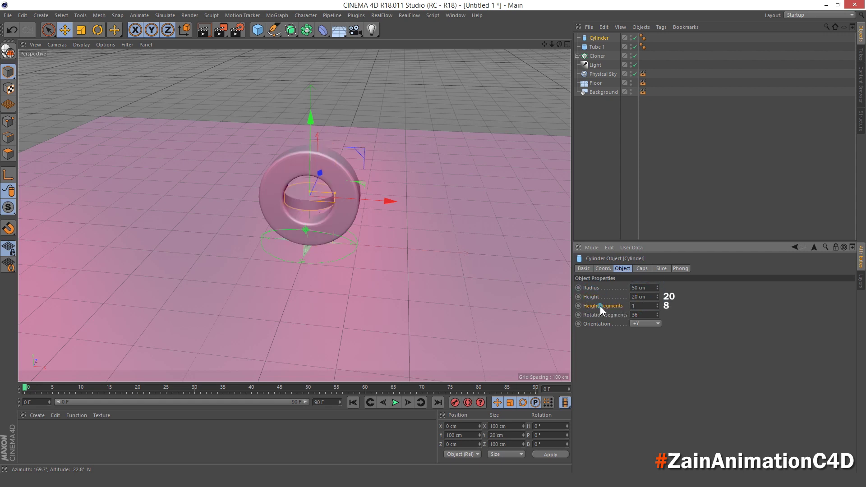
pyautogui.click(638, 306)
pyautogui.write('8')
pyautogui.click(605, 324)
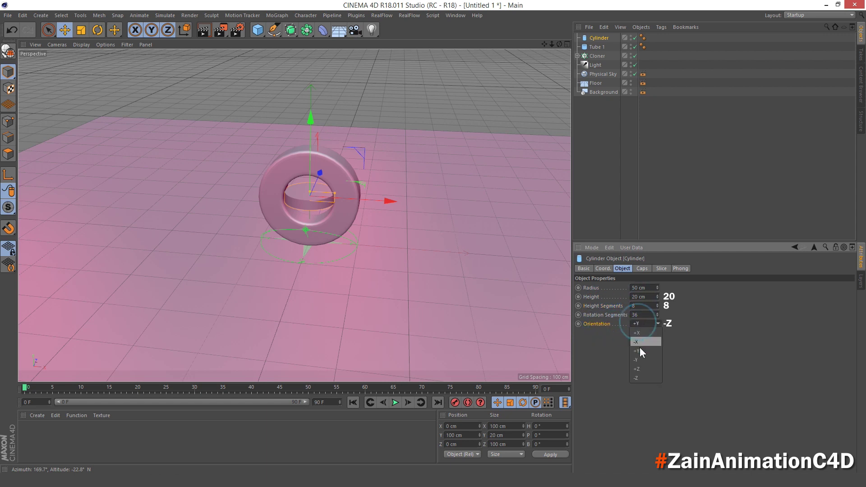
pyautogui.click(644, 378)
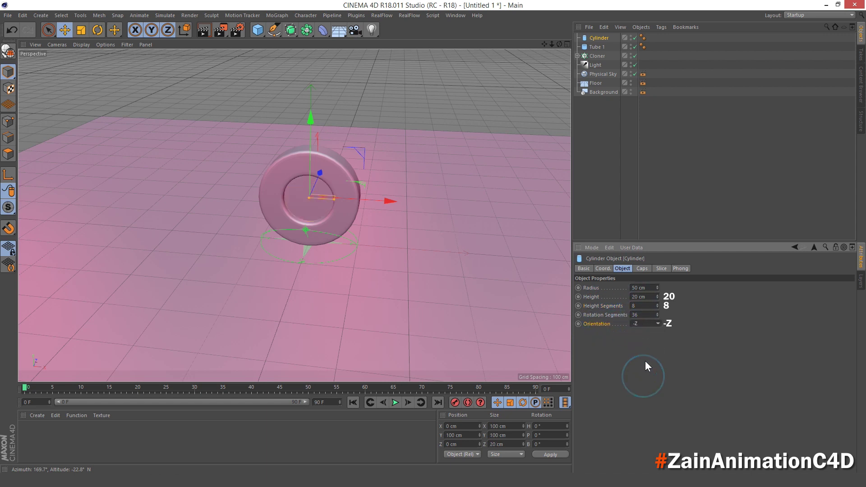
# Give the cylinder's caps 8 segments and a 2 cm fillet.
pyautogui.click(640, 270)
pyautogui.click(617, 294)
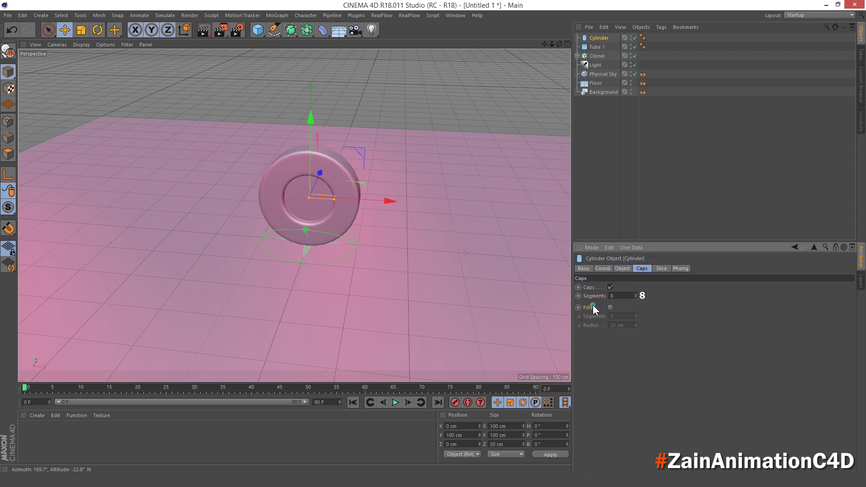
pyautogui.click(611, 307)
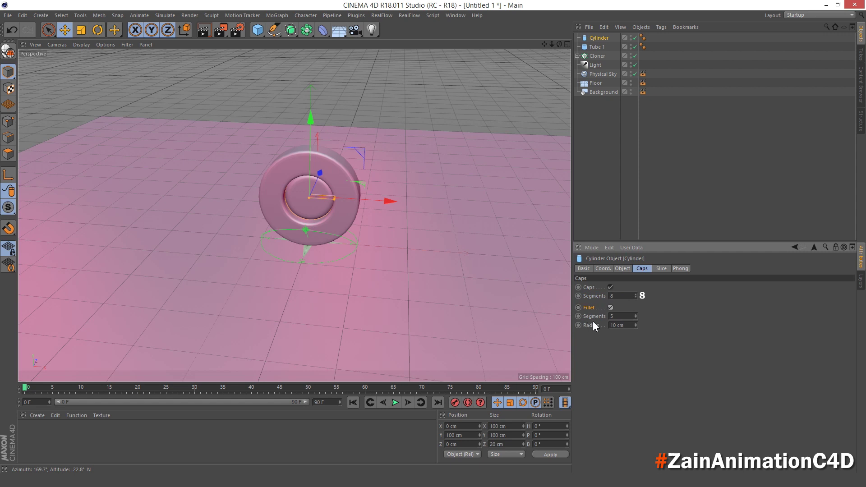
pyautogui.click(626, 325)
pyautogui.write('2')
pyautogui.press('Return')
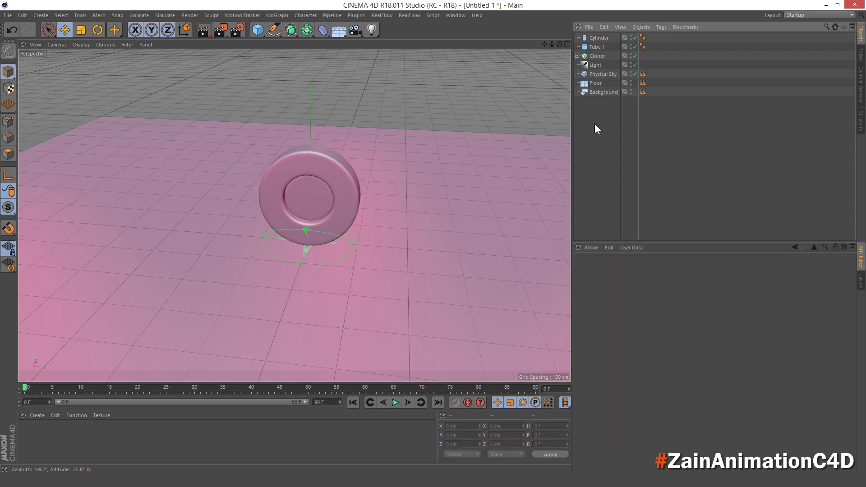
# Rename the cylinder to 'Cylinder 1'.
pyautogui.doubleClick(601, 38)
pyautogui.write('1')
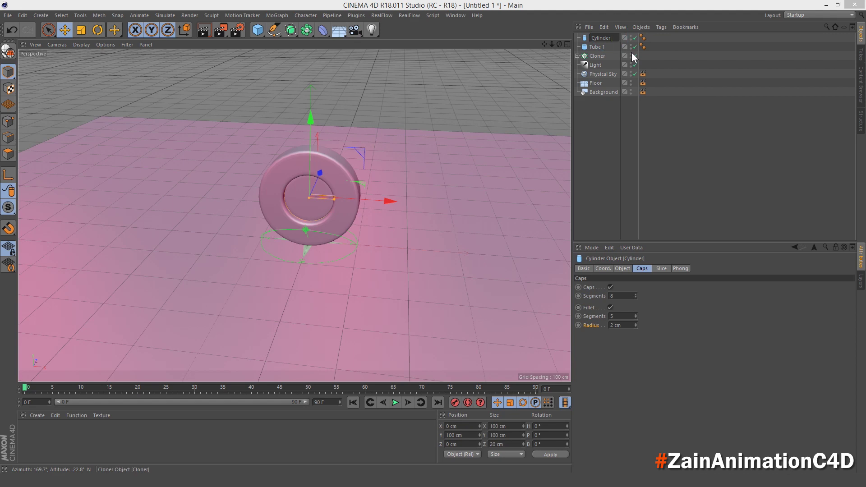
pyautogui.press('Return')
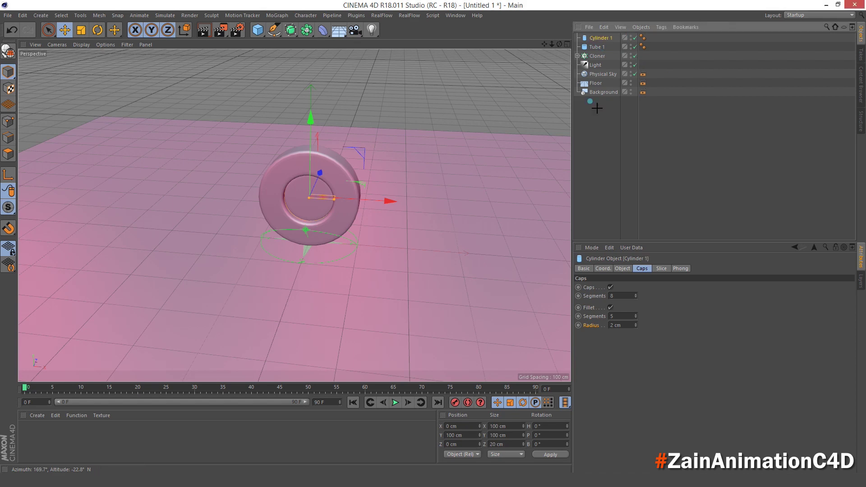
pyautogui.click(595, 105)
pyautogui.scroll(3, 337, 206)
pyautogui.moveTo(302, 219)
pyautogui.keyDown('alt'); pyautogui.mouseDown()
pyautogui.moveTo(325, 193)
pyautogui.moveTo(90, 191)
pyautogui.moveTo(236, 212)
pyautogui.moveTo(336, 206)
pyautogui.mouseUp(); pyautogui.keyUp('alt')
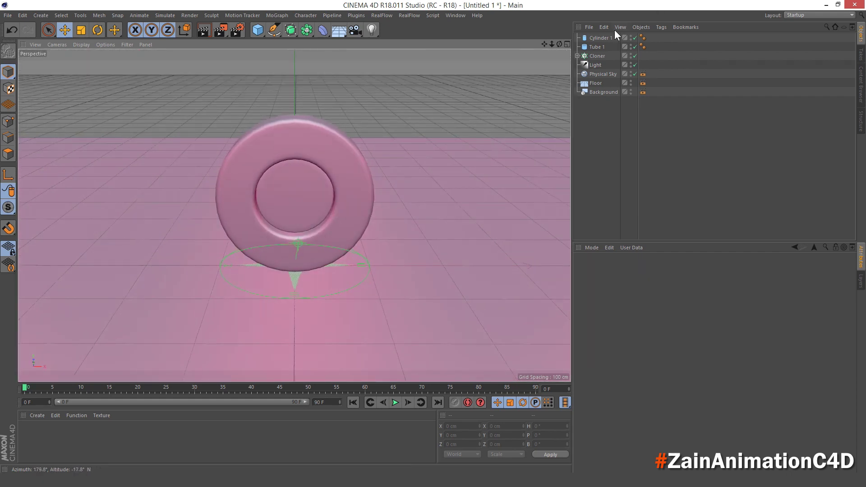
# Parent Cylinder 1 under Tube 1 and collapse Tube 1.
pyautogui.click(603, 38)
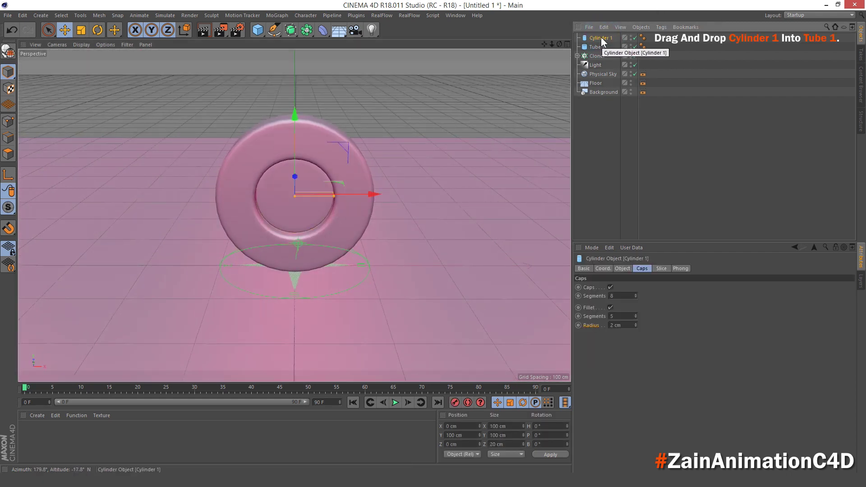
pyautogui.moveTo(603, 38); pyautogui.dragTo(604, 48)
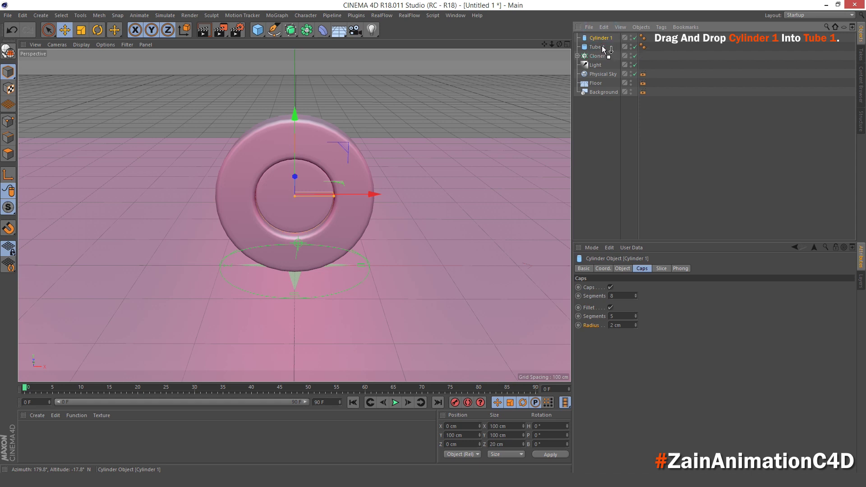
pyautogui.click(593, 39)
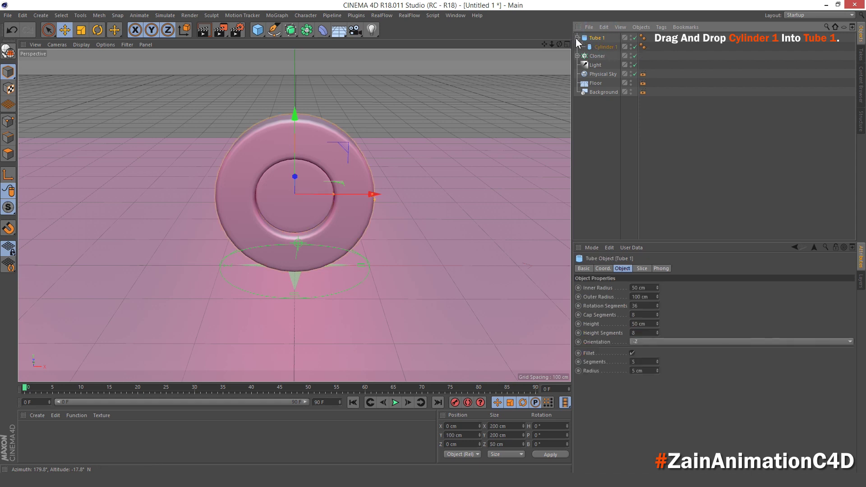
pyautogui.click(577, 38)
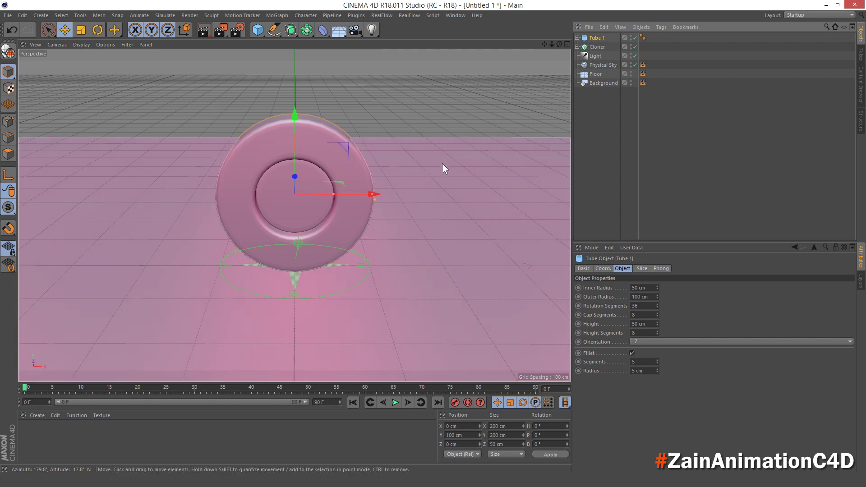
# Move Tube 1 to P.X -100 cm, left of the scene centre.
pyautogui.click(604, 269)
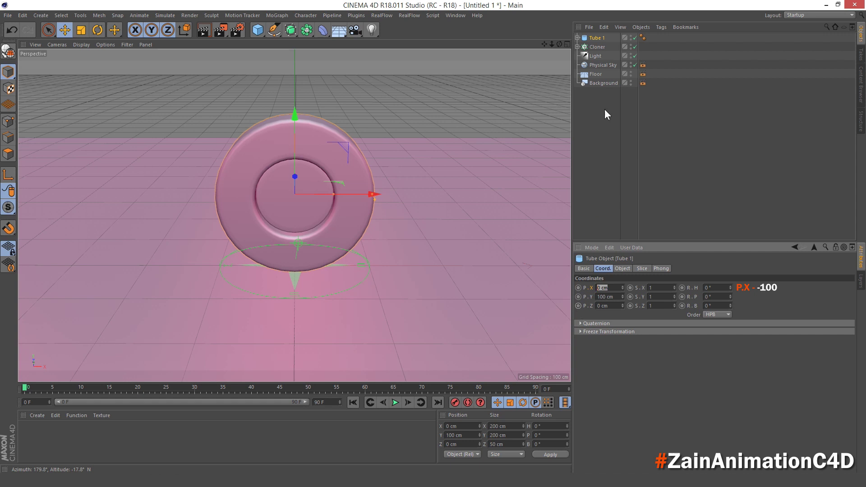
pyautogui.write('00')
pyautogui.press('Return')
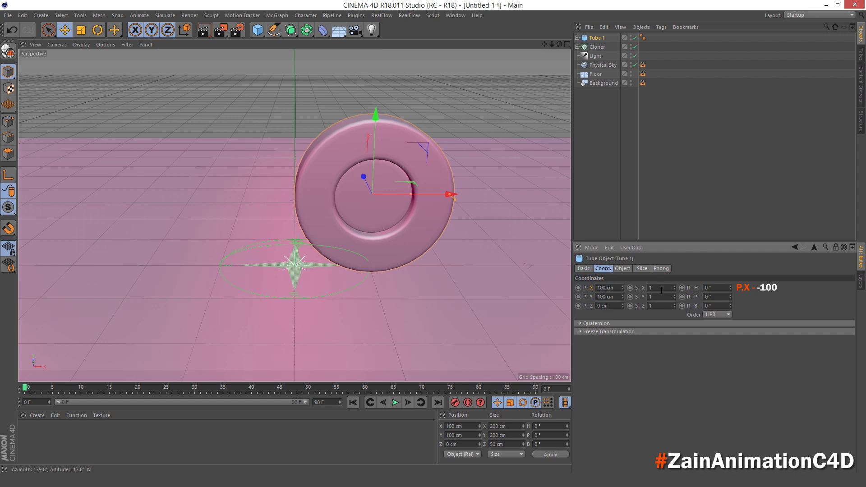
pyautogui.write('-100')
pyautogui.press('Return')
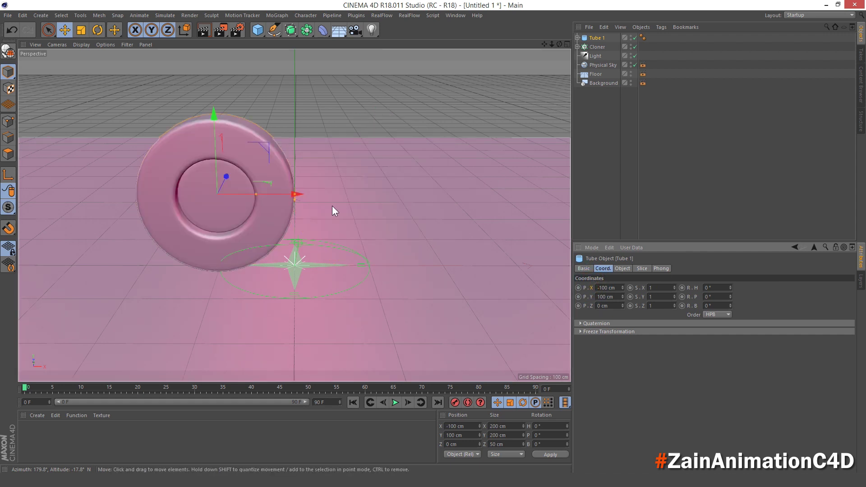
pyautogui.moveTo(326, 219)
pyautogui.keyDown('alt'); pyautogui.mouseDown()
pyautogui.moveTo(319, 234)
pyautogui.moveTo(348, 240)
pyautogui.moveTo(300, 238)
pyautogui.mouseUp(); pyautogui.keyUp('alt')
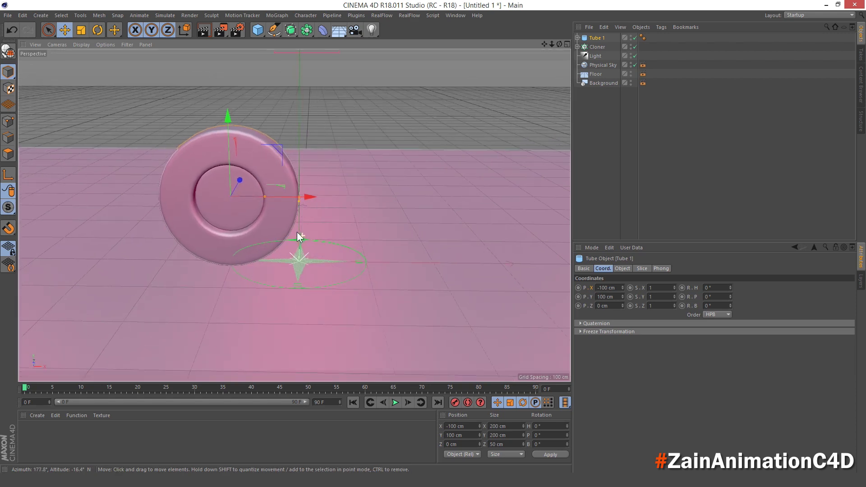
# Copy and paste Tube 1 to create a duplicate ring.
pyautogui.click(596, 106)
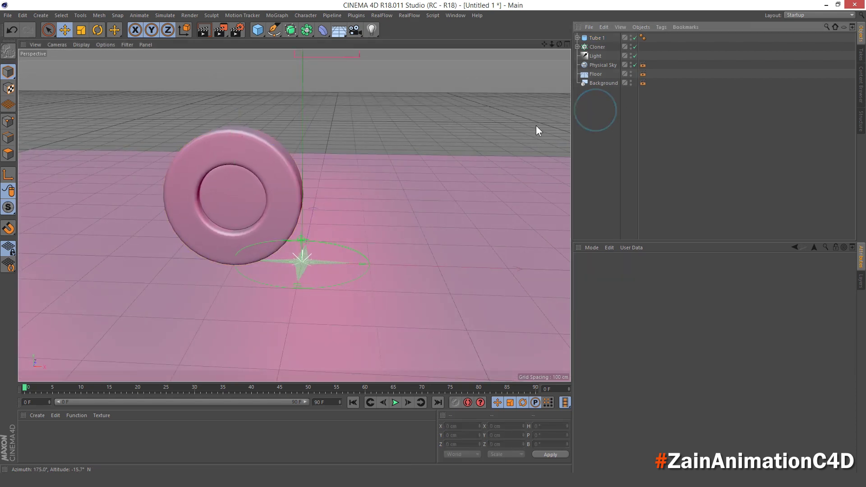
pyautogui.click(597, 38)
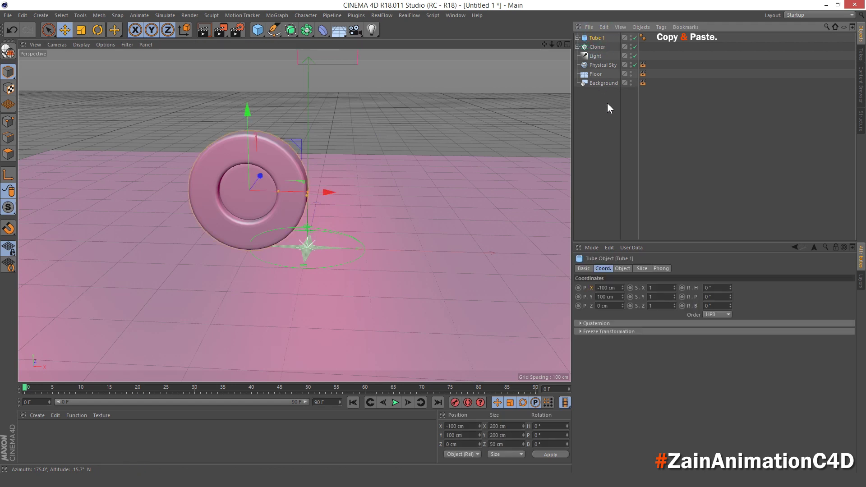
pyautogui.hotkey('ctrl', 'c')
pyautogui.hotkey('ctrl', 'v')
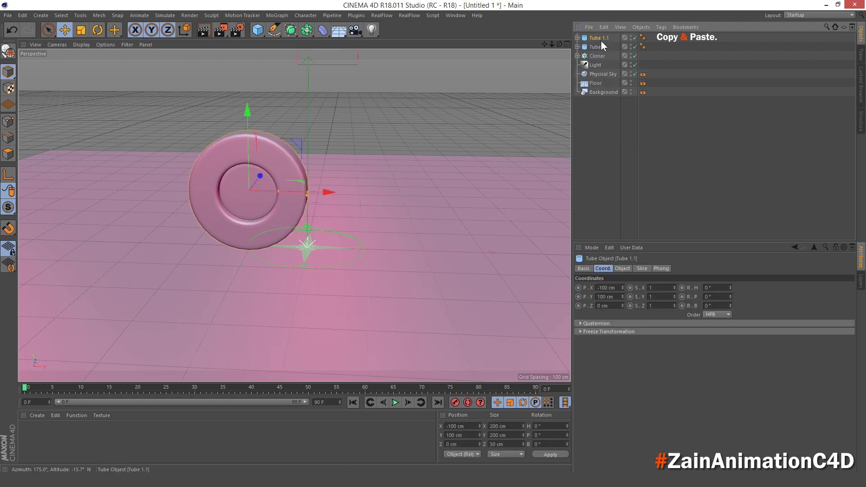
pyautogui.click(578, 38)
# Rename the duplicate to 'Tube 2' and its child to 'Cylinder 2'.
pyautogui.doubleClick(604, 38)
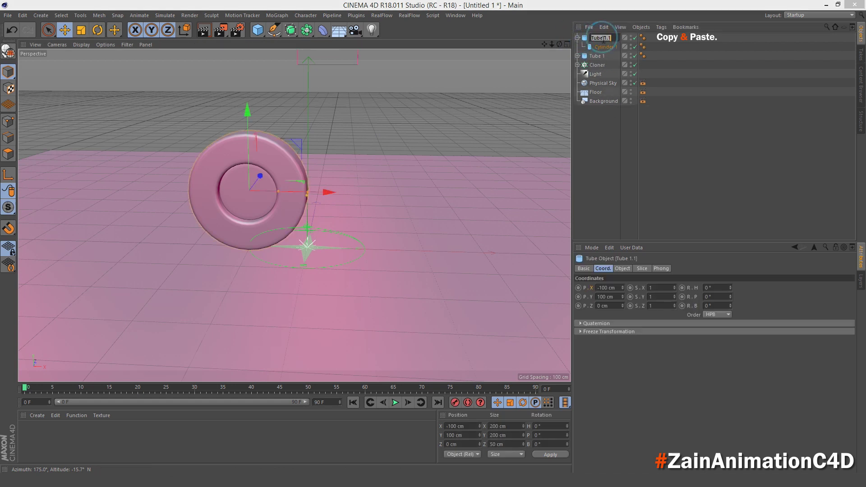
pyautogui.write('Tube')
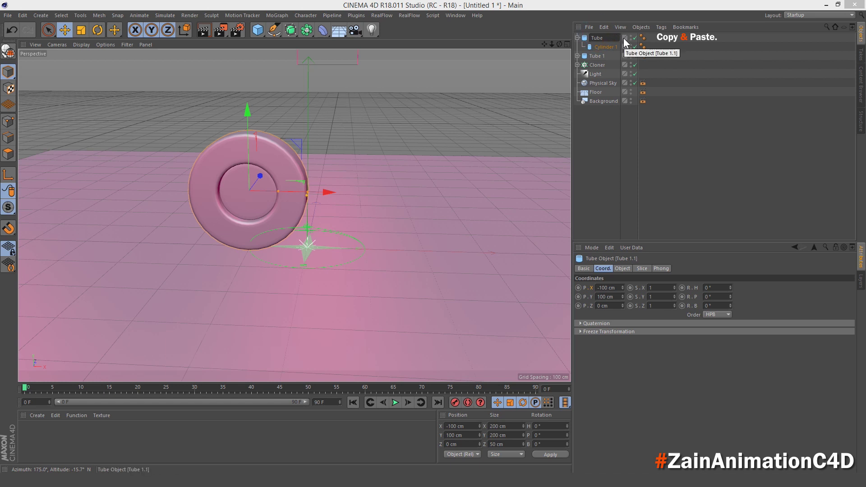
pyautogui.press('Escape')
pyautogui.click(606, 47)
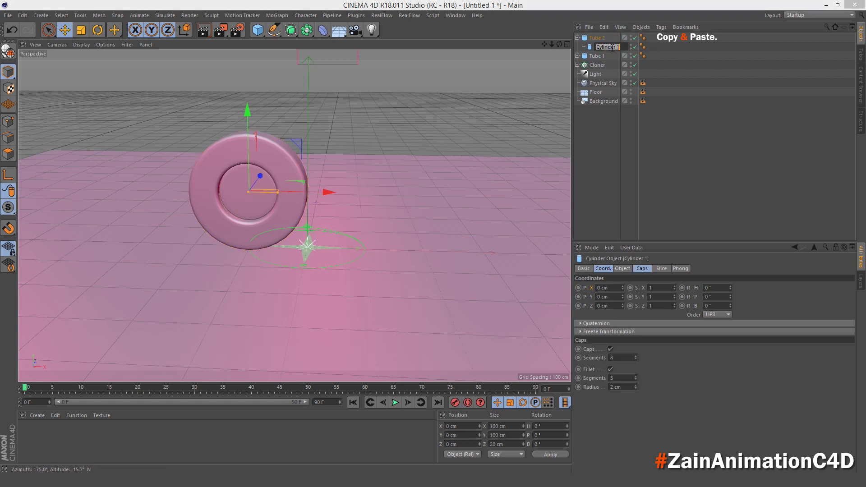
pyautogui.doubleClick(606, 47)
pyautogui.write('2')
pyautogui.press('Return')
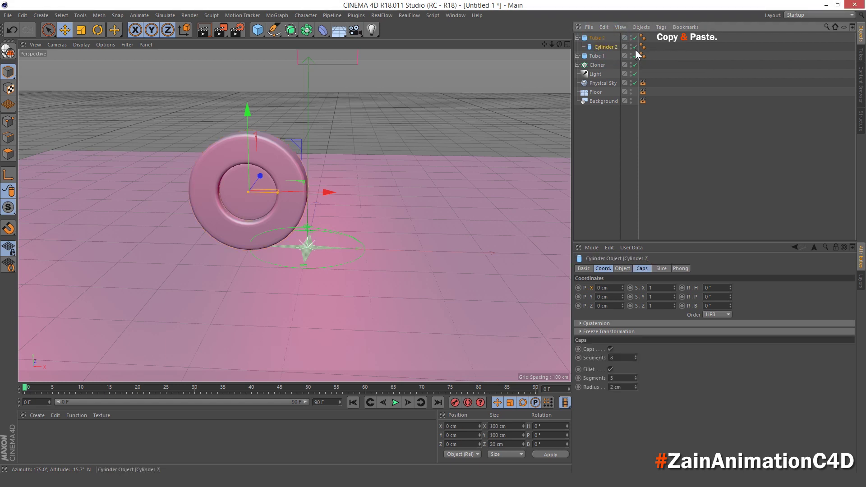
pyautogui.click(577, 38)
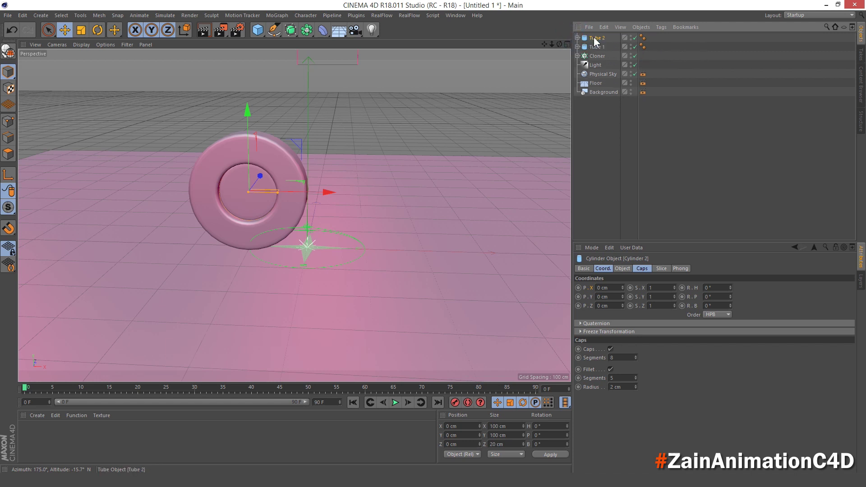
pyautogui.click(596, 39)
# Set Tube 2's P.X to 100 cm and frame both rings in the perspective view.
pyautogui.doubleClick(601, 288)
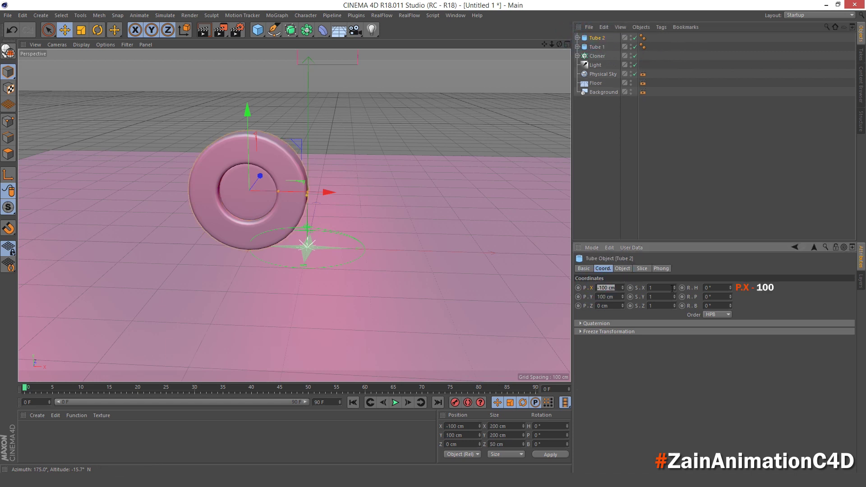
pyautogui.press('Return')
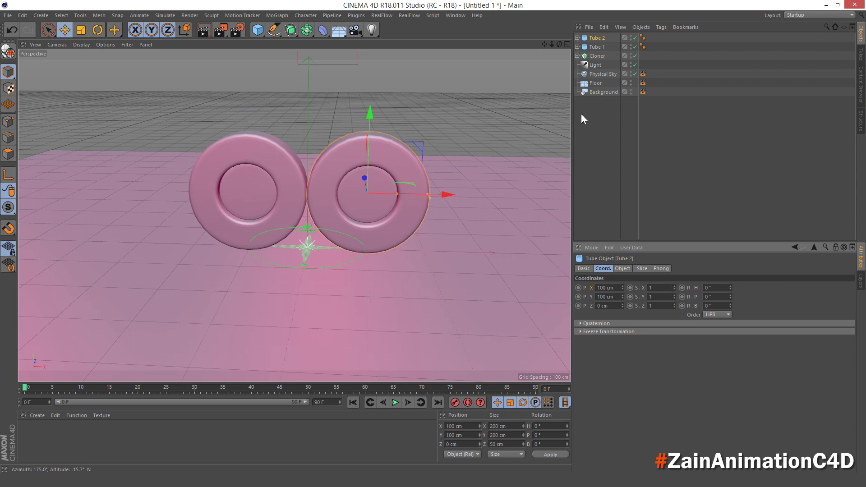
pyautogui.click(581, 113)
pyautogui.moveTo(427, 204)
pyautogui.keyDown('alt'); pyautogui.mouseDown()
pyautogui.moveTo(397, 223)
pyautogui.moveTo(357, 224)
pyautogui.mouseUp(); pyautogui.keyUp('alt')
pyautogui.middleClick(351, 219)
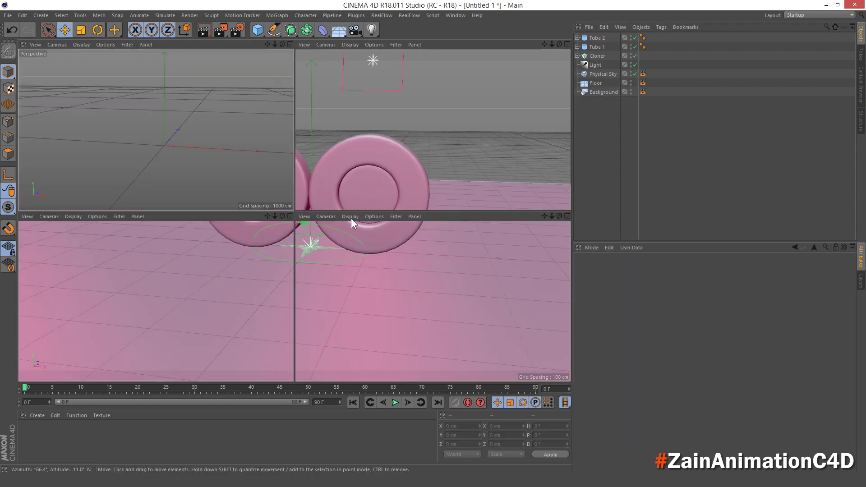
pyautogui.middleClick(424, 266)
pyautogui.middleClick(417, 248)
pyautogui.middleClick(232, 157)
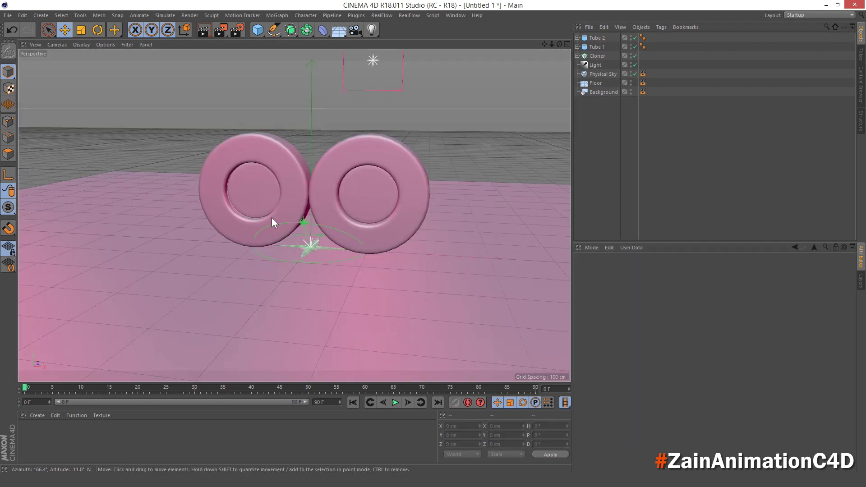
pyautogui.moveTo(272, 218)
pyautogui.keyDown('alt'); pyautogui.mouseDown()
pyautogui.moveTo(299, 210)
pyautogui.moveTo(311, 219)
pyautogui.mouseUp(); pyautogui.keyUp('alt')
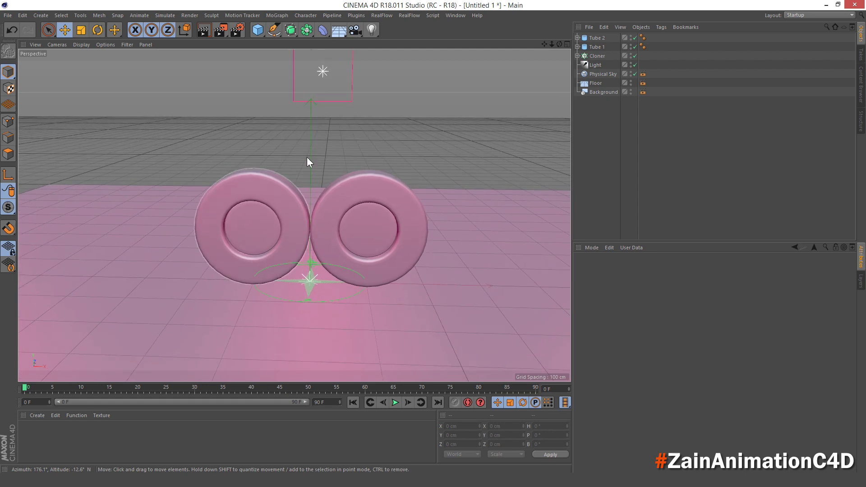
# Add a Null object named 'Null 1'.
pyautogui.click(259, 34)
pyautogui.click(307, 45)
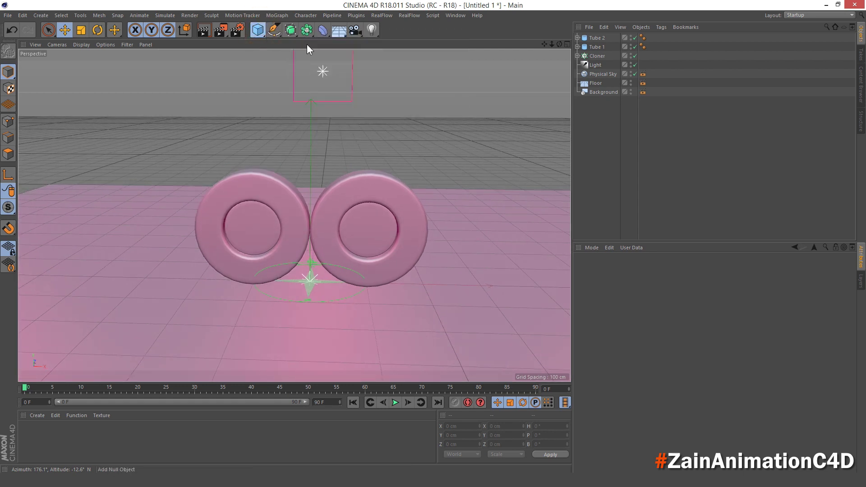
pyautogui.doubleClick(598, 37)
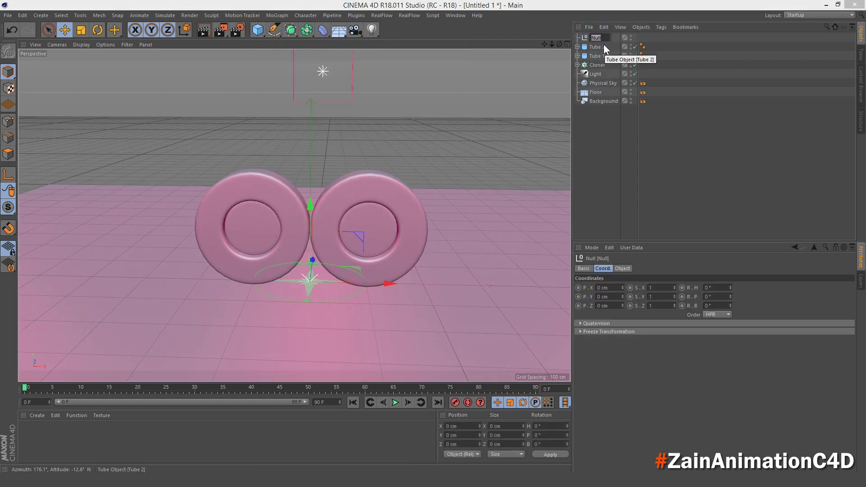
pyautogui.press('Return')
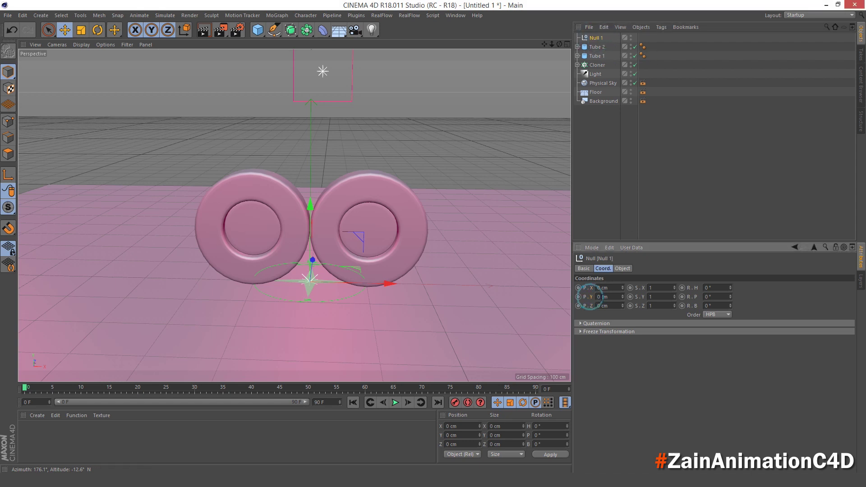
# Position Null 1 at Y 100 cm and X 100 cm.
pyautogui.doubleClick(604, 297)
pyautogui.write('100')
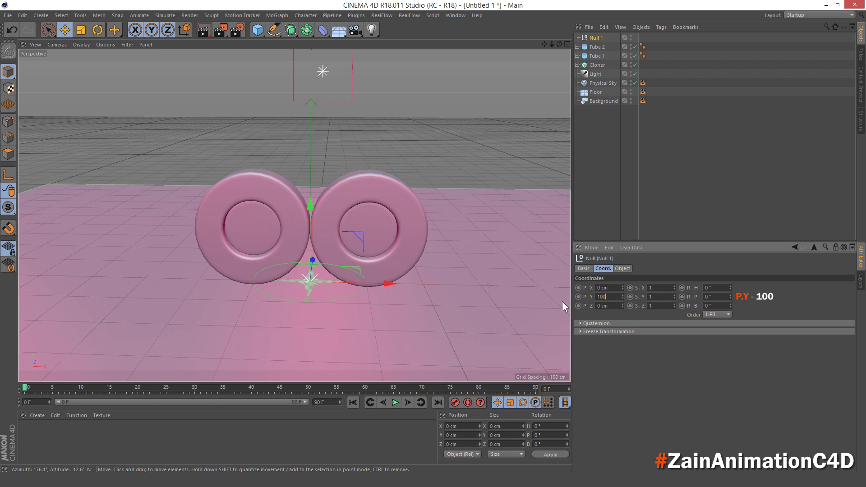
pyautogui.press('Return')
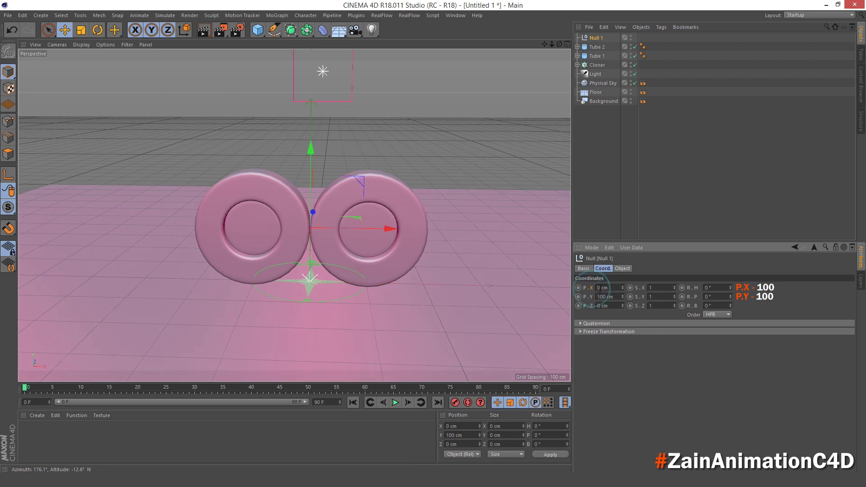
pyautogui.doubleClick(595, 288)
pyautogui.write('100')
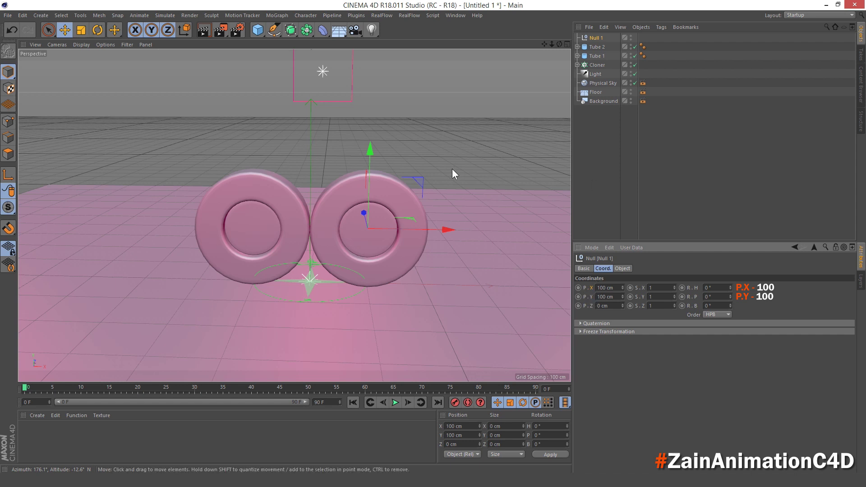
# Drag Tube 1 onto Null 1 to parent it, then collapse Null 1.
pyautogui.middleClick(397, 170)
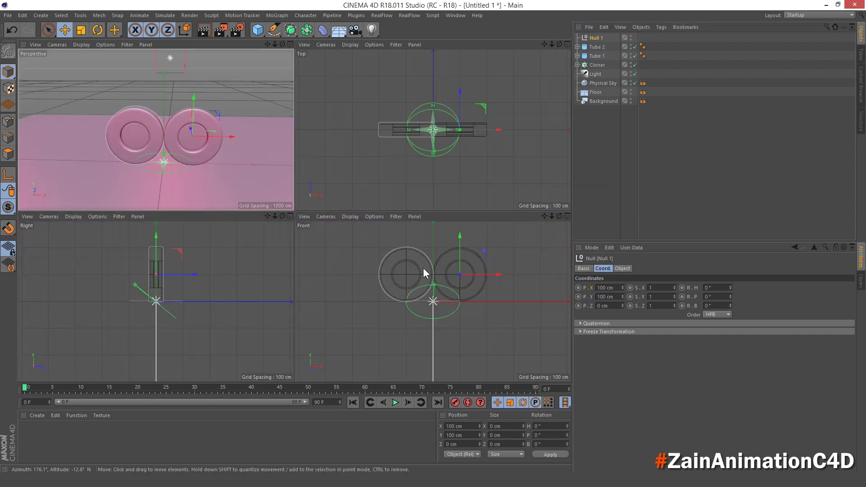
pyautogui.middleClick(423, 268)
pyautogui.middleClick(242, 133)
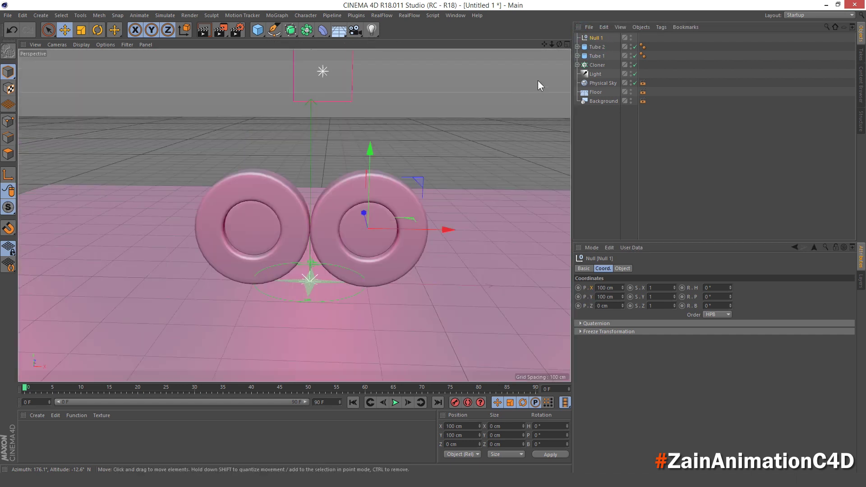
pyautogui.click(598, 55)
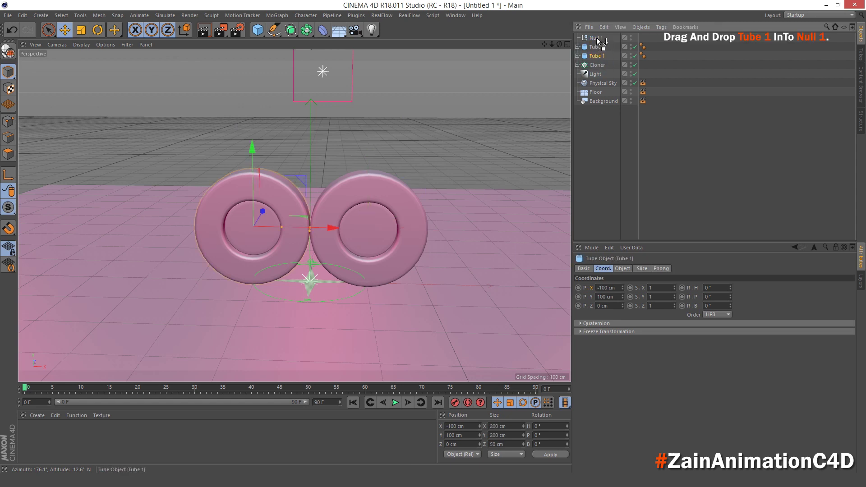
pyautogui.moveTo(598, 41); pyautogui.dragTo(597, 38)
pyautogui.click(578, 38)
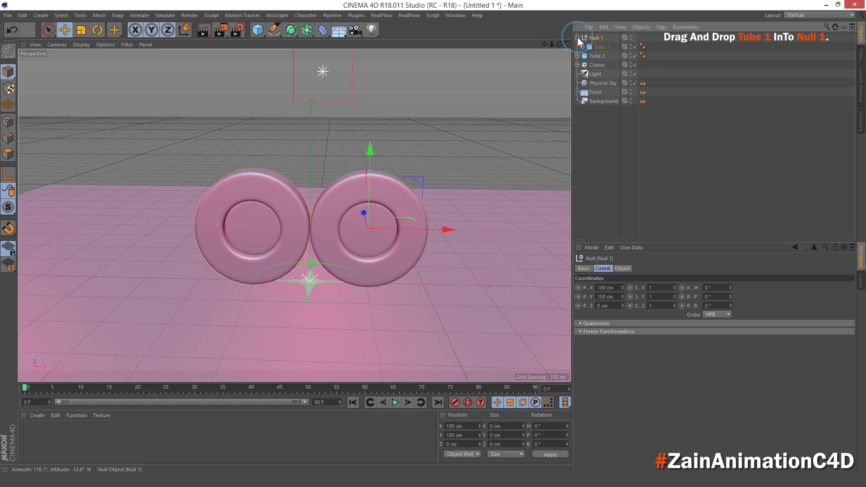
pyautogui.click(595, 110)
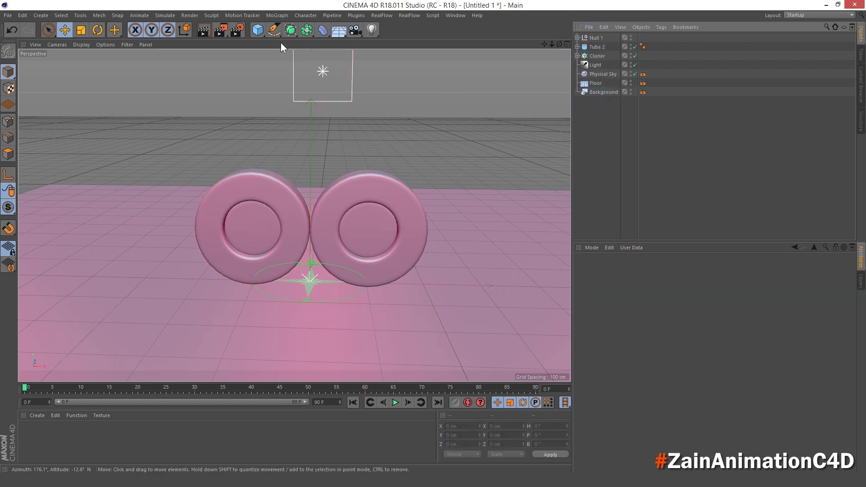
# Add a new Null object and name it Null 2.
pyautogui.click(258, 29)
pyautogui.click(290, 43)
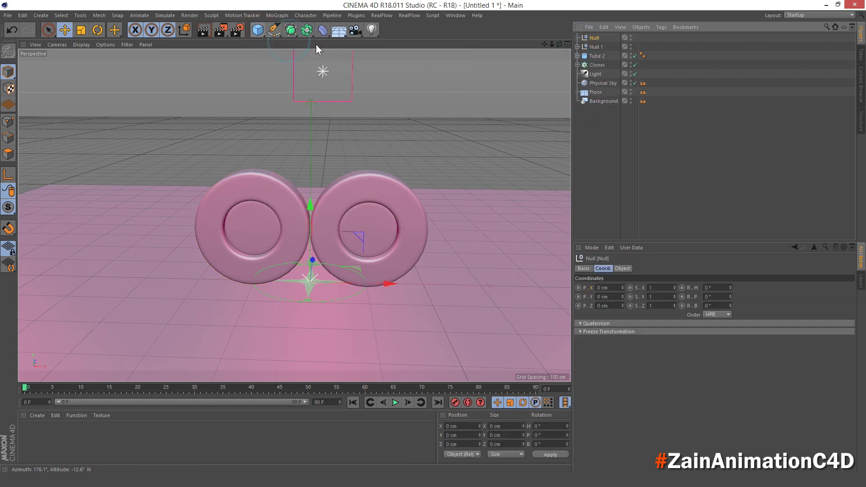
pyautogui.doubleClick(596, 38)
pyautogui.write('Null 2')
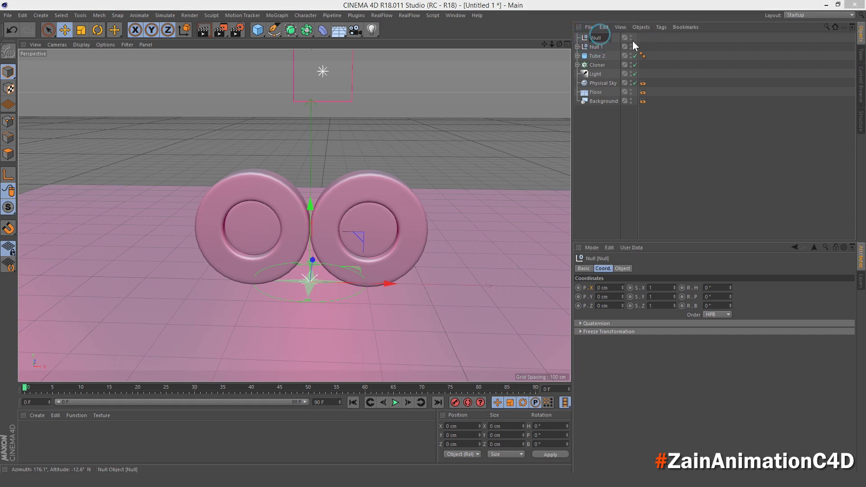
pyautogui.press('Return')
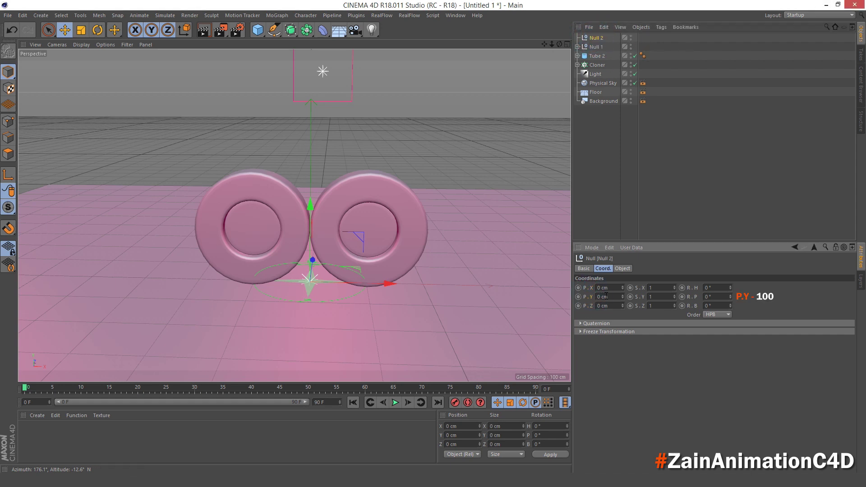
# Position Null 2 at Y 100 cm and X 300 cm.
pyautogui.doubleClick(607, 296)
pyautogui.write('0')
pyautogui.press('Return')
pyautogui.doubleClick(596, 288)
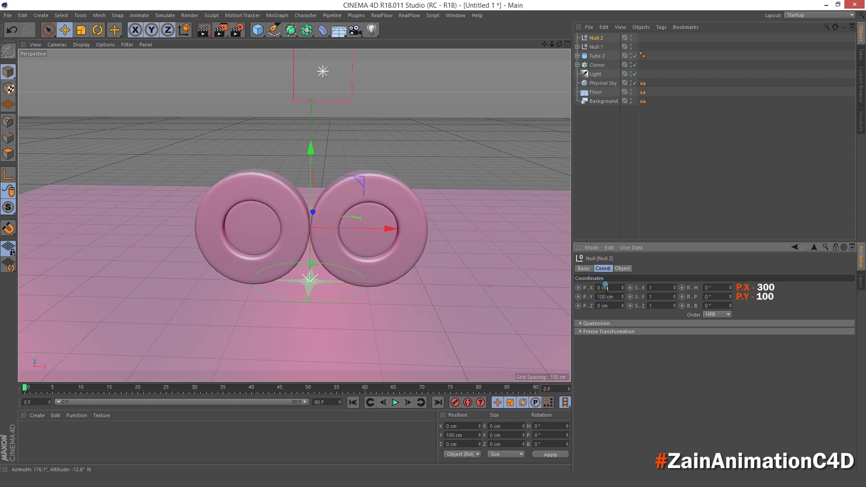
pyautogui.write('300')
pyautogui.press('Return')
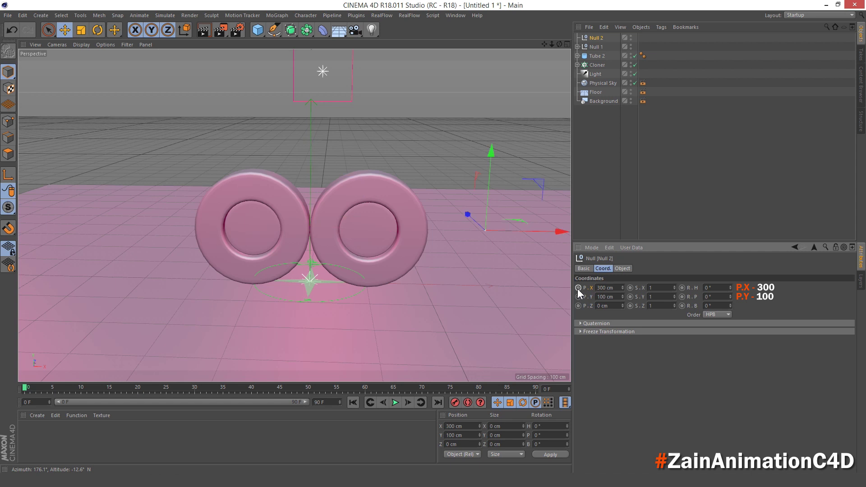
# Parent Tube 2 under Null 2 and expand both ring hierarchies.
pyautogui.keyDown('alt'); pyautogui.moveTo(390, 216); pyautogui.dragTo(312, 196, button='middle'); pyautogui.keyUp('alt')
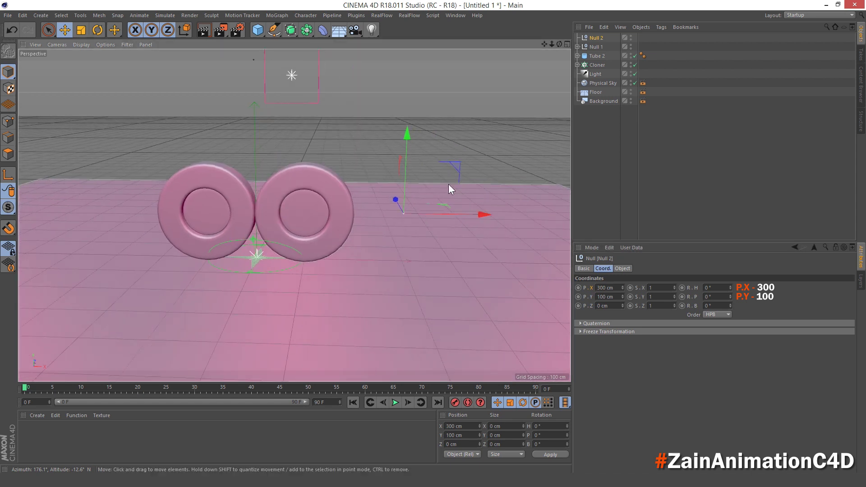
pyautogui.click(596, 57)
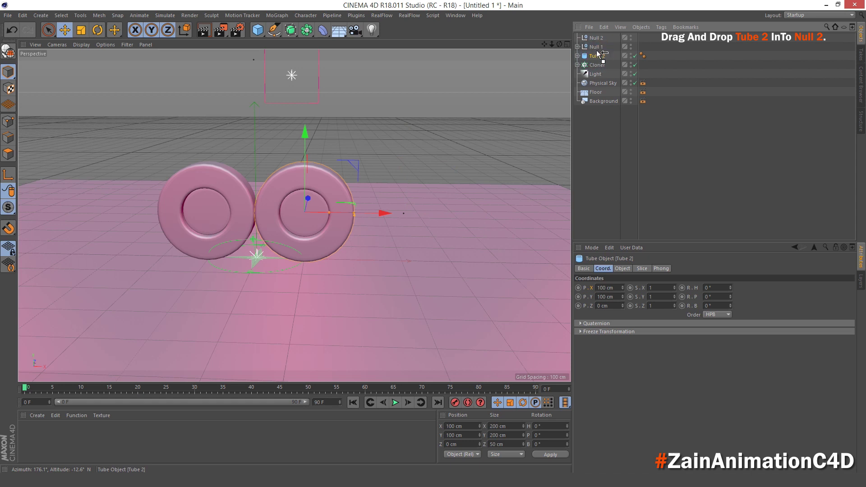
pyautogui.moveTo(599, 54); pyautogui.dragTo(600, 39)
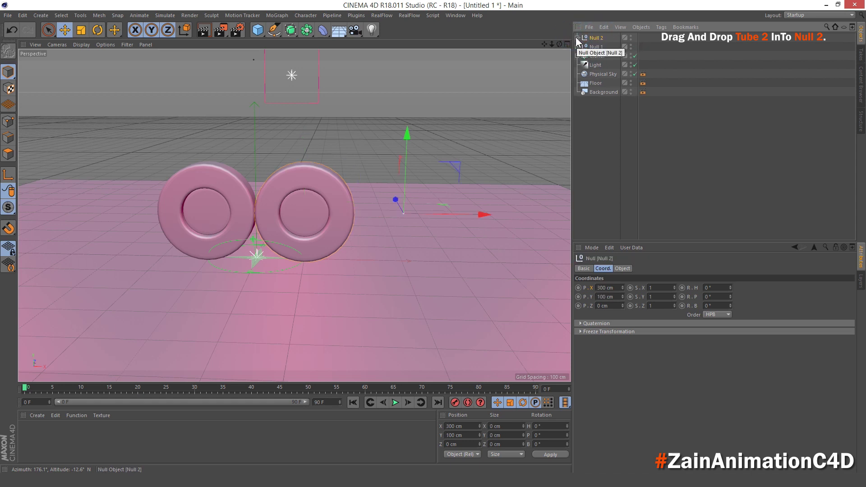
pyautogui.click(578, 38)
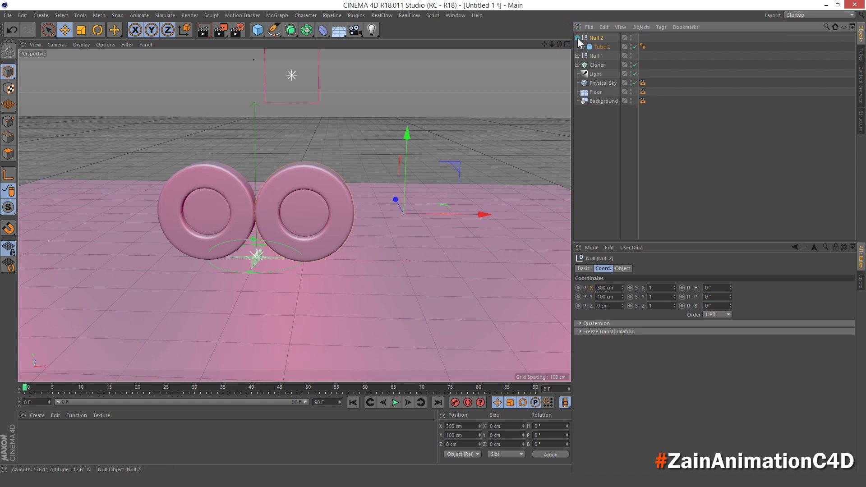
pyautogui.click(582, 47)
pyautogui.click(578, 65)
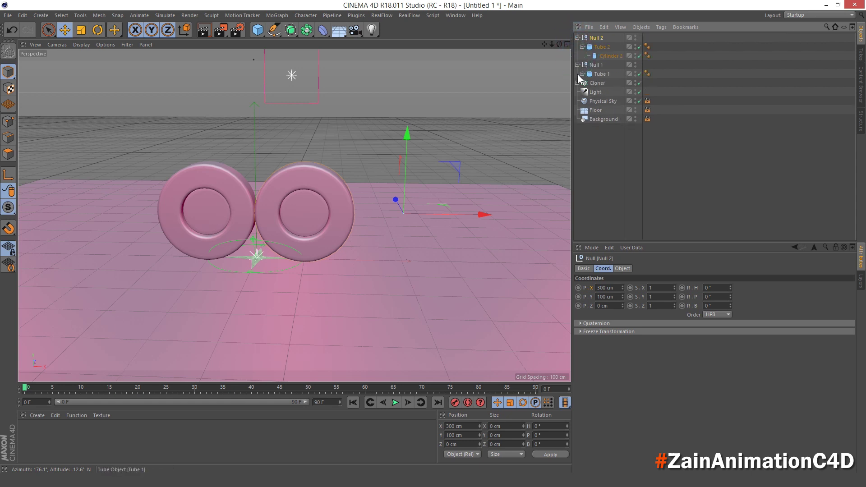
pyautogui.click(594, 184)
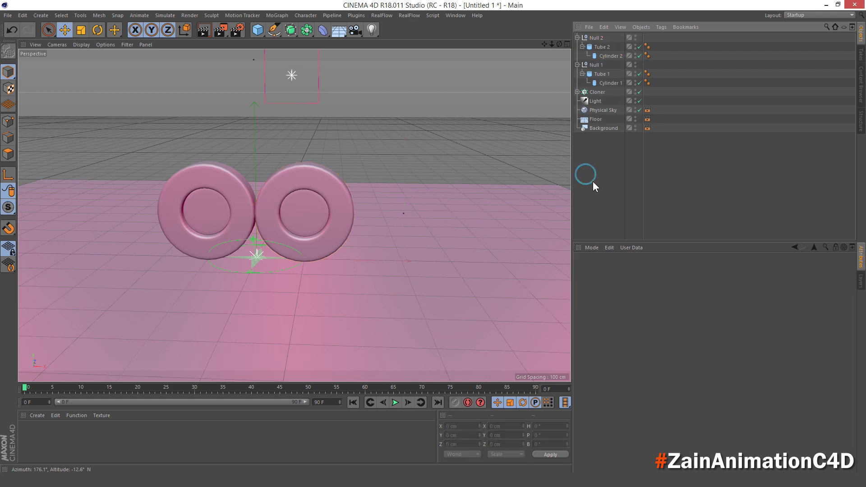
# Create a material named BG with colour H 330, S 50, V 100 and 120% brightness.
pyautogui.doubleClick(71, 446)
pyautogui.doubleClick(29, 431)
pyautogui.write('BG')
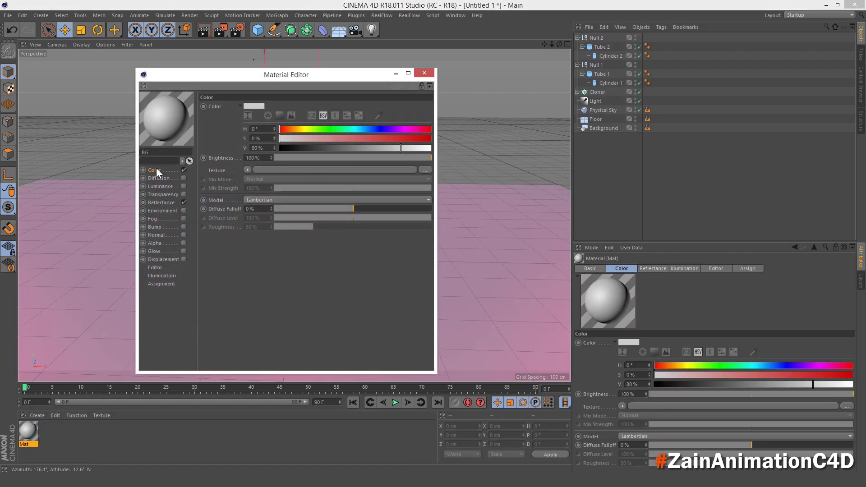
pyautogui.click(157, 170)
pyautogui.click(255, 128)
pyautogui.press('Tab')
pyautogui.write('50')
pyautogui.press('Tab')
pyautogui.write('100')
pyautogui.press('Tab')
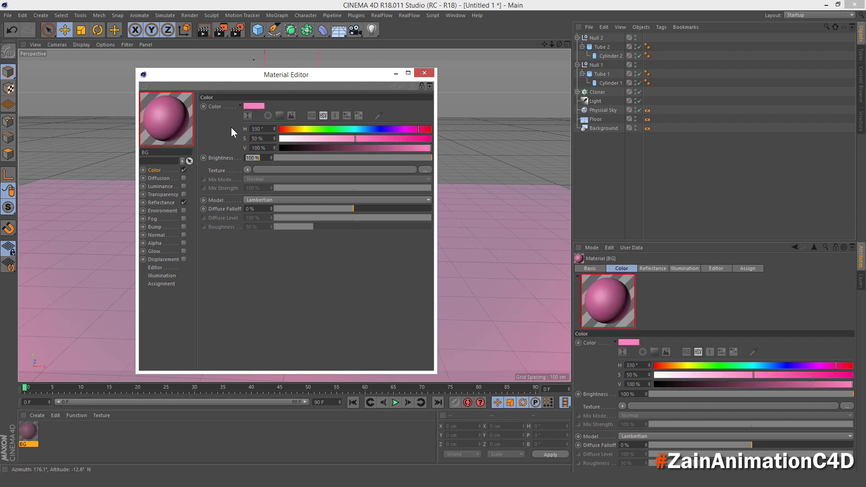
pyautogui.write('120')
pyautogui.press('Return')
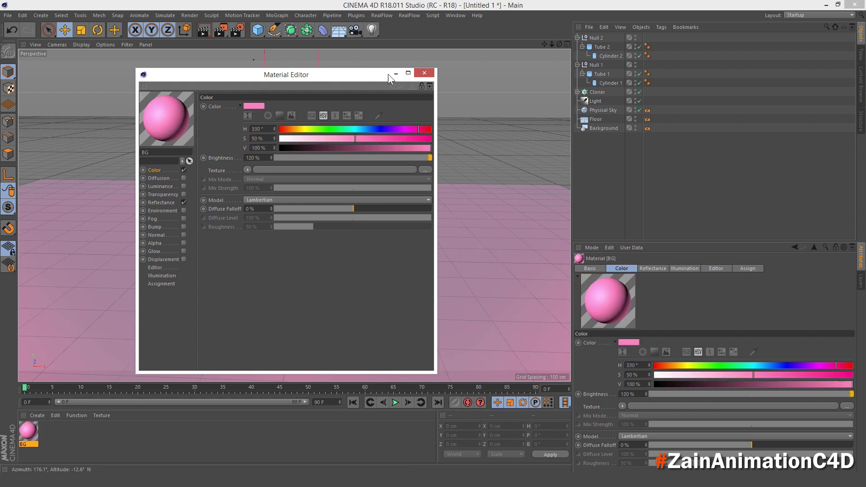
# Apply the BG material to the Background and the Floor.
pyautogui.click(422, 74)
pyautogui.moveTo(28, 432); pyautogui.dragTo(609, 128)
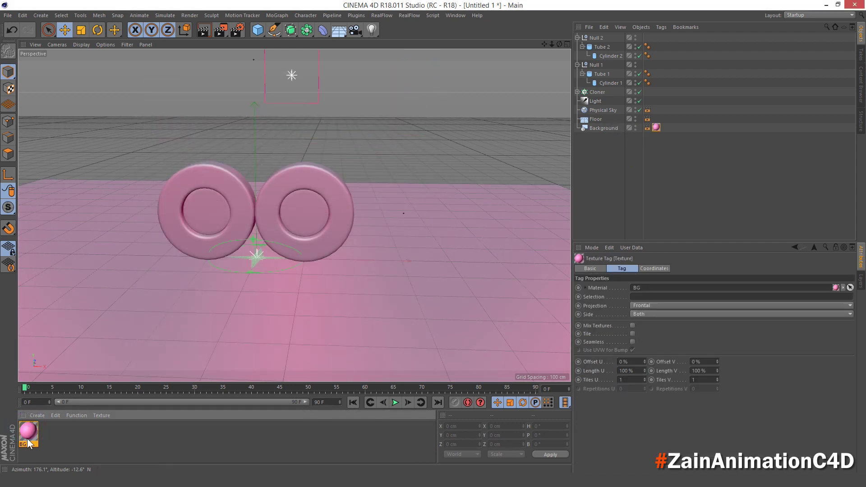
pyautogui.moveTo(28, 443); pyautogui.dragTo(596, 119)
# Create a new material with a Checkerboard colour shader at U Frequency 0.
pyautogui.click(76, 442)
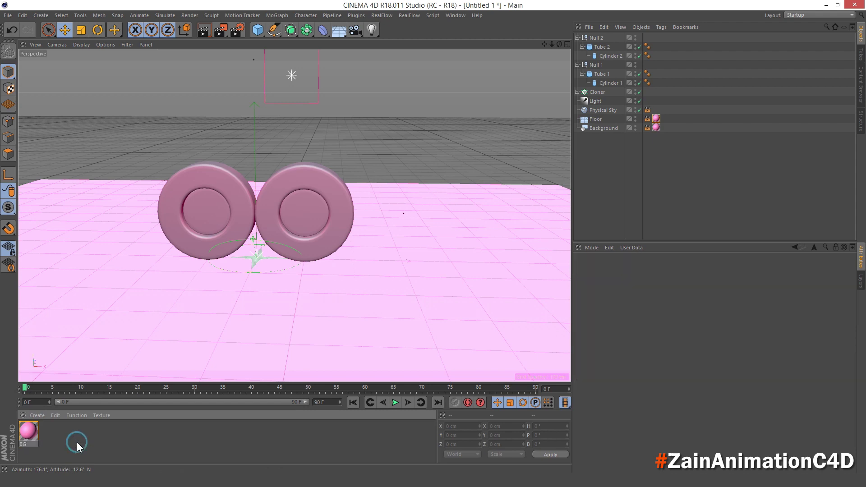
pyautogui.doubleClick(28, 432)
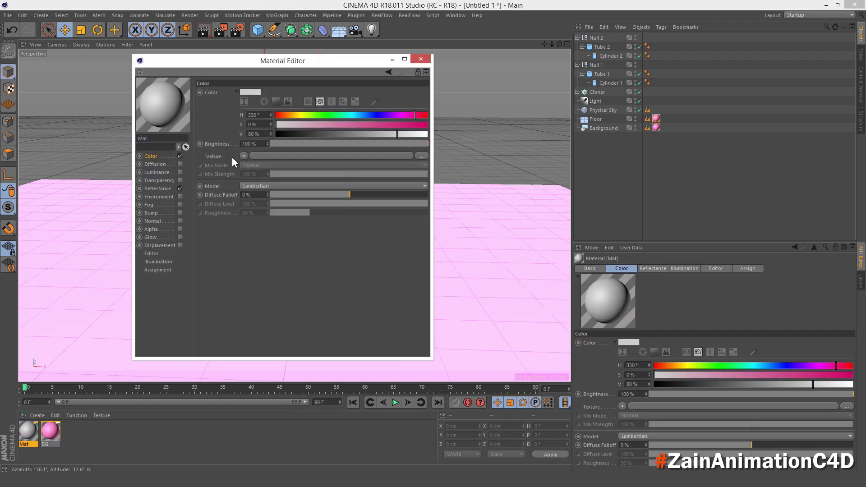
pyautogui.click(243, 156)
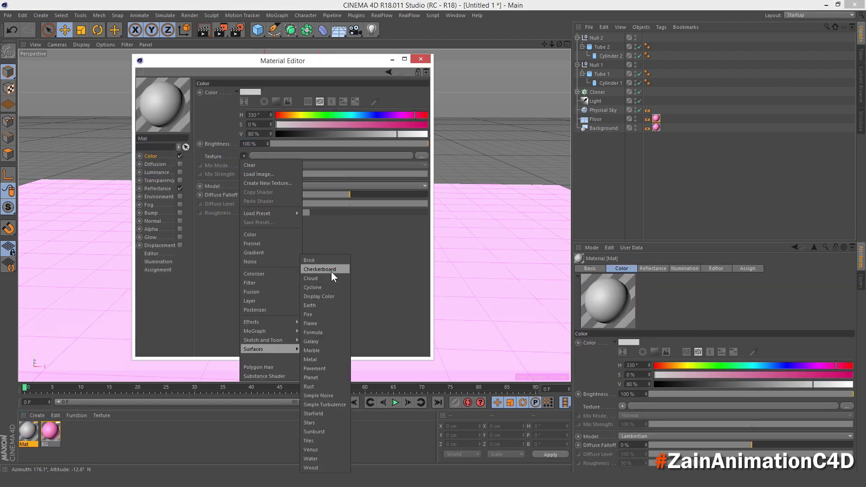
pyautogui.click(331, 272)
pyautogui.doubleClick(247, 173)
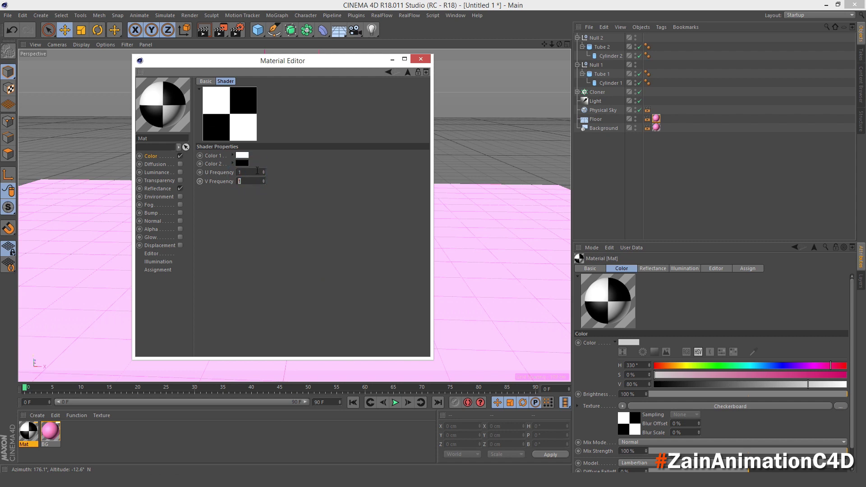
pyautogui.write('0')
pyautogui.press('Return')
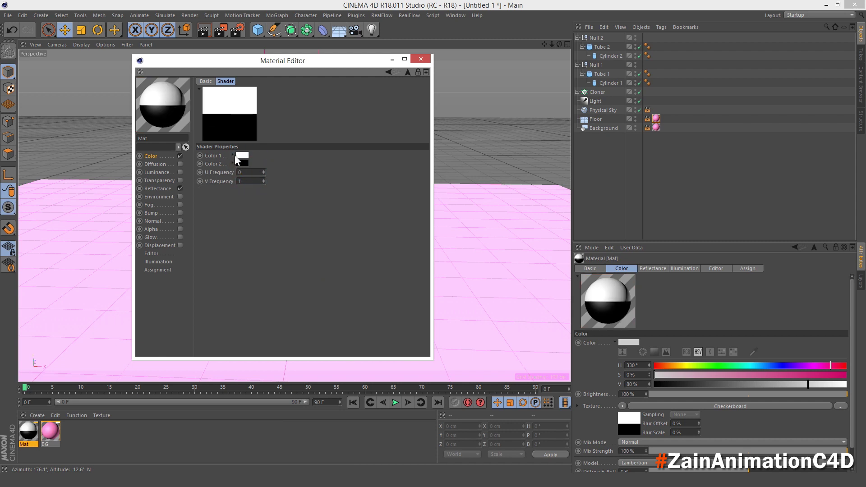
# Set checkerboard Color 1 to V 80% and Color 2 to pink (H 330, S 50, V 100).
pyautogui.click(232, 155)
pyautogui.click(231, 206)
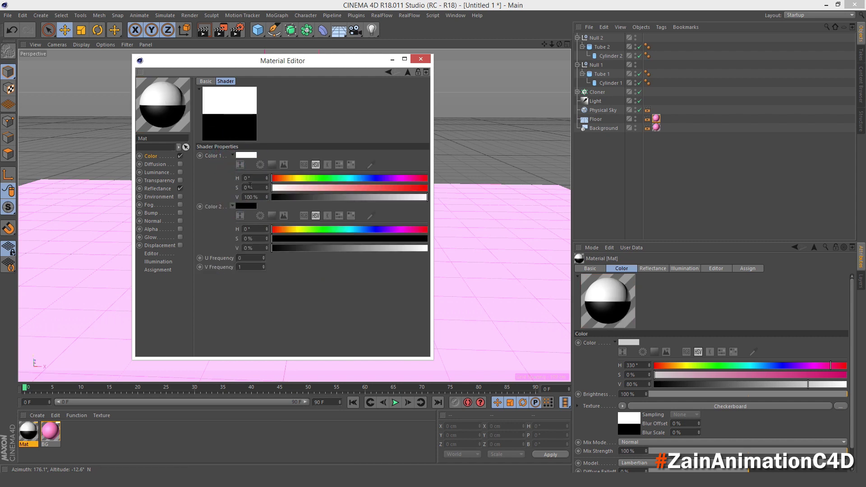
pyautogui.doubleClick(250, 198)
pyautogui.write('80')
pyautogui.press('Tab')
pyautogui.write('330')
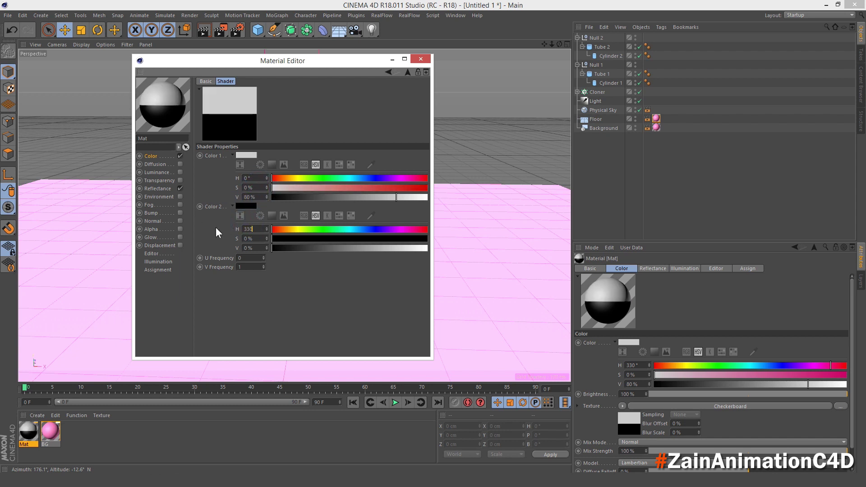
pyautogui.press('Tab')
pyautogui.write('50')
pyautogui.press('Tab')
pyautogui.write('100')
pyautogui.press('Tab')
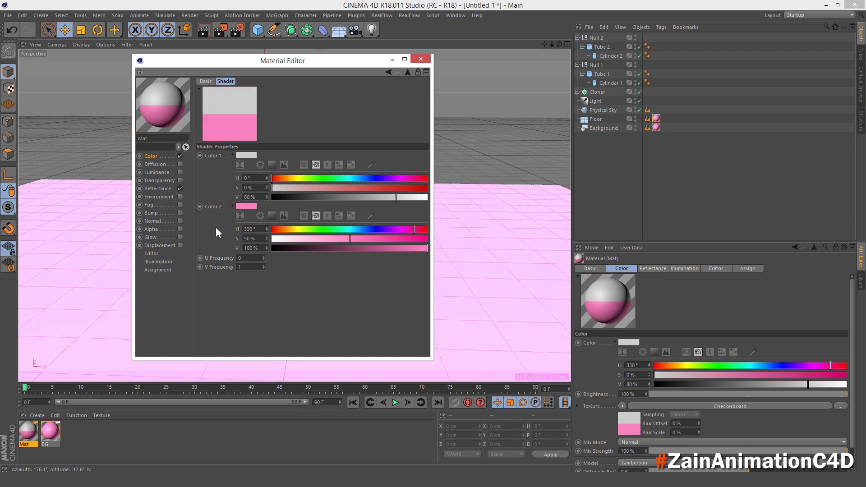
# Add Specular - Blinn and Reflection layers, with reflection brightness at 30%.
pyautogui.click(158, 189)
pyautogui.click(208, 110)
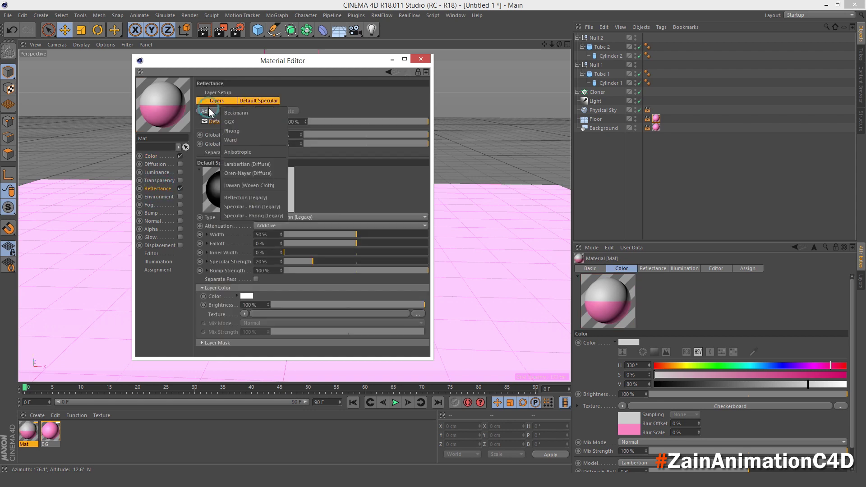
pyautogui.click(268, 207)
pyautogui.click(208, 111)
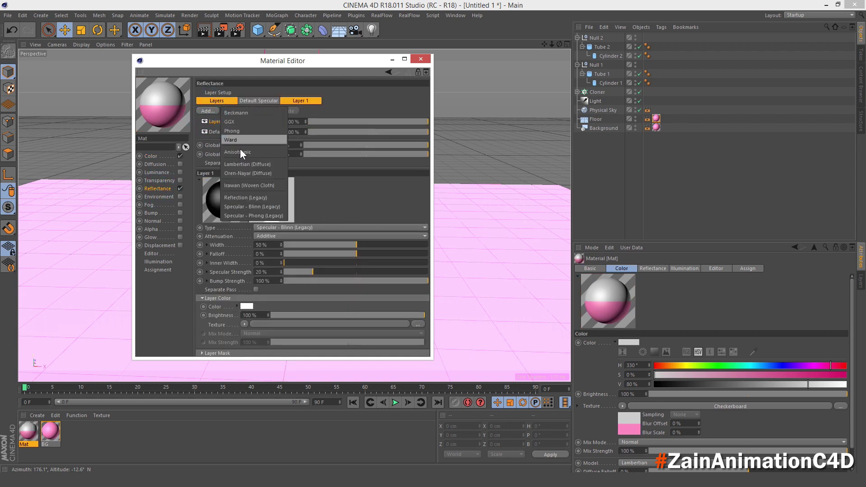
pyautogui.click(256, 197)
pyautogui.doubleClick(255, 308)
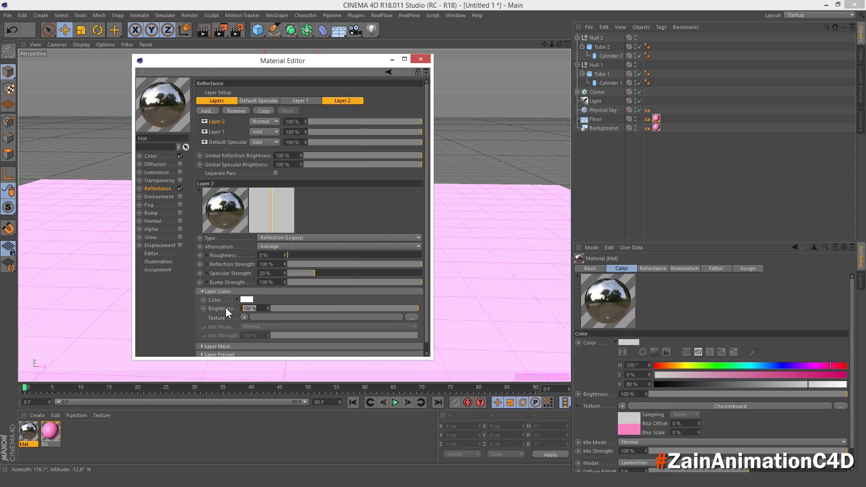
pyautogui.write('30')
pyautogui.press('Return')
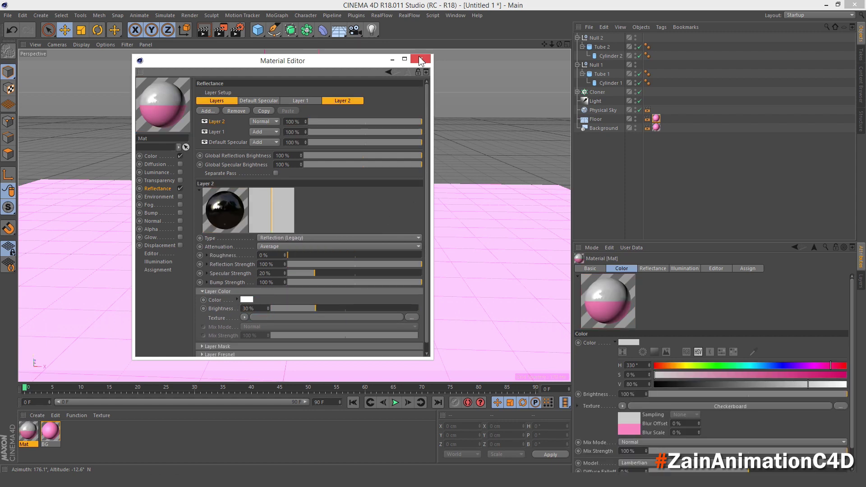
pyautogui.click(420, 60)
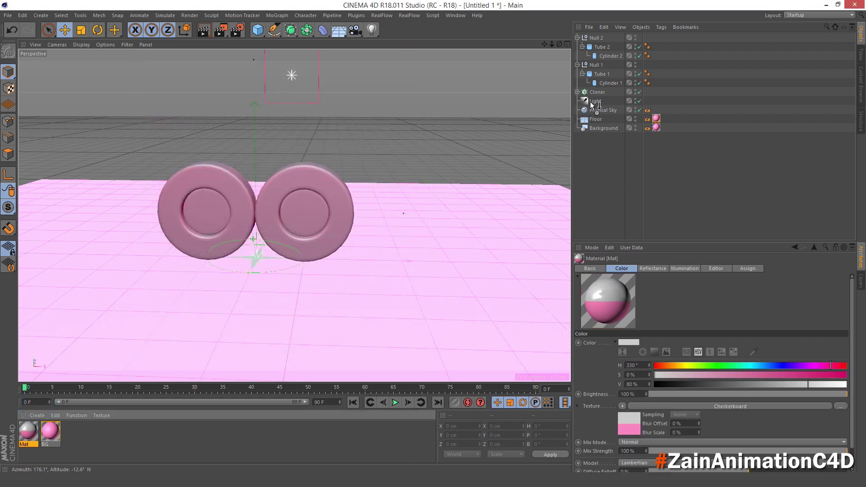
# Apply the Mat material to Tube 1, Cylinder 1, Tube 2 and Cylinder 2.
pyautogui.moveTo(597, 79); pyautogui.dragTo(600, 75)
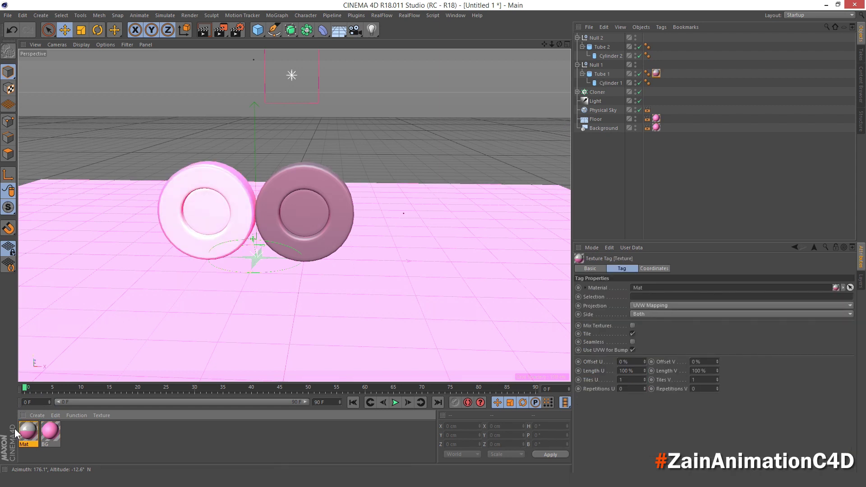
pyautogui.keyDown('ctrl'); pyautogui.moveTo(657, 73); pyautogui.dragTo(657, 82); pyautogui.keyUp('ctrl')
pyautogui.click(28, 431)
pyautogui.moveTo(28, 431); pyautogui.dragTo(602, 47)
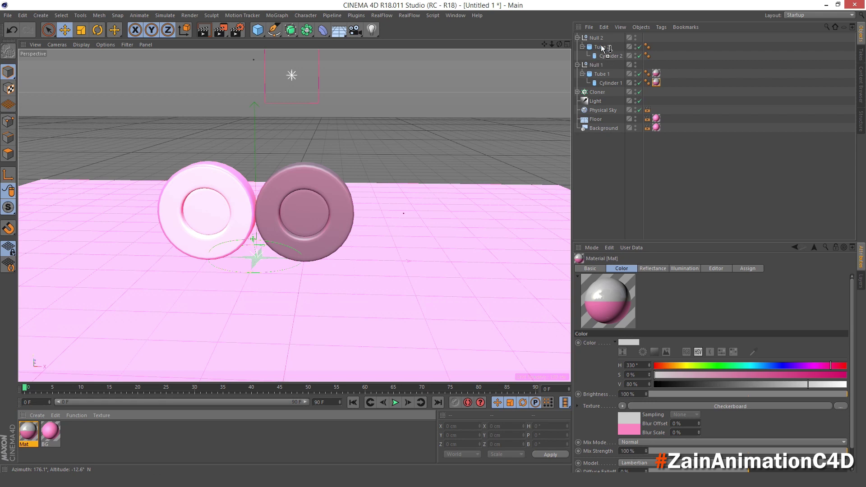
pyautogui.moveTo(28, 431); pyautogui.dragTo(608, 56)
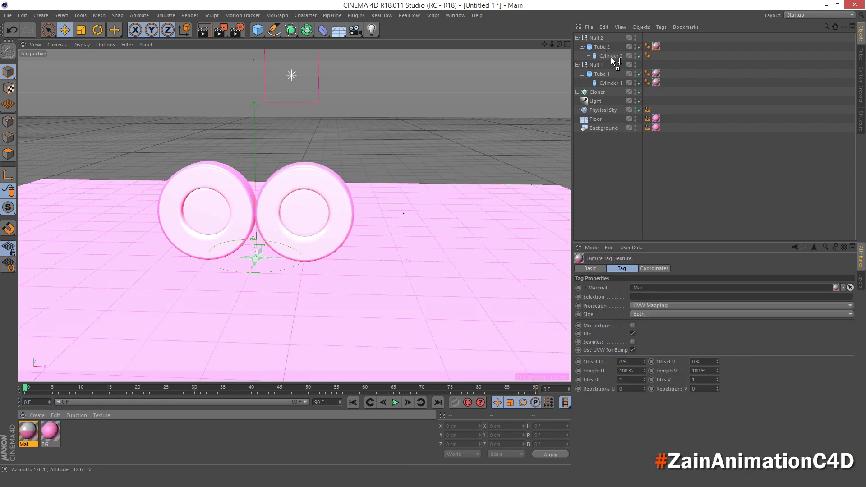
pyautogui.moveTo(310, 224)
pyautogui.keyDown('alt'); pyautogui.mouseDown()
pyautogui.moveTo(332, 239)
pyautogui.moveTo(495, 229)
pyautogui.moveTo(290, 229)
pyautogui.moveTo(276, 212)
pyautogui.mouseUp(); pyautogui.keyUp('alt')
pyautogui.scroll(3, 276, 210)
# Set the projection of all four texture tags to Spherical.
pyautogui.click(682, 109)
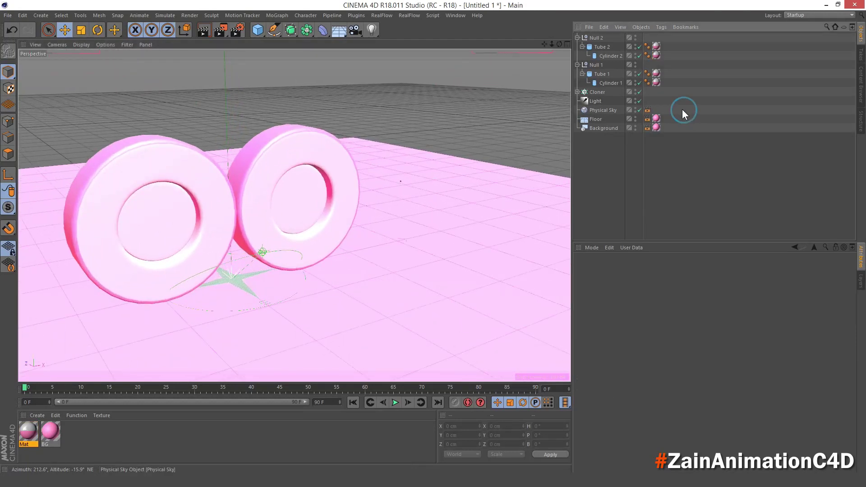
pyautogui.click(656, 82)
pyautogui.keyDown('ctrl'); pyautogui.click(657, 55); pyautogui.keyUp('ctrl')
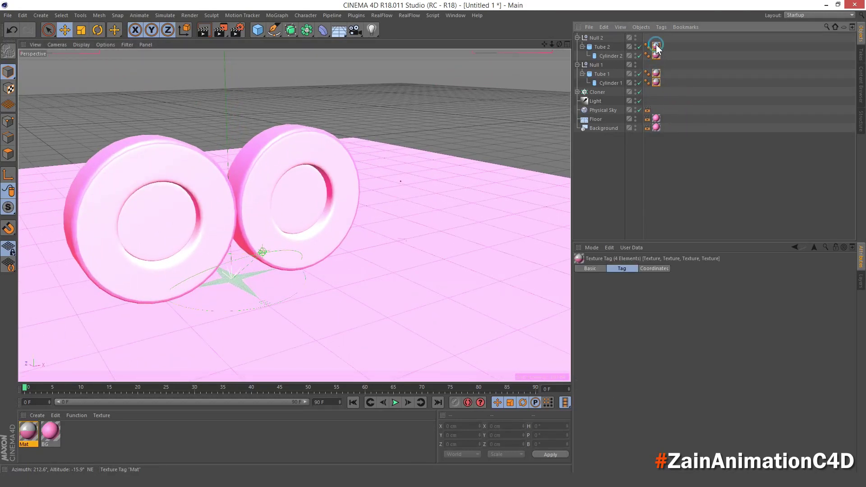
pyautogui.keyDown('ctrl'); pyautogui.click(657, 73); pyautogui.keyUp('ctrl')
pyautogui.click(633, 307)
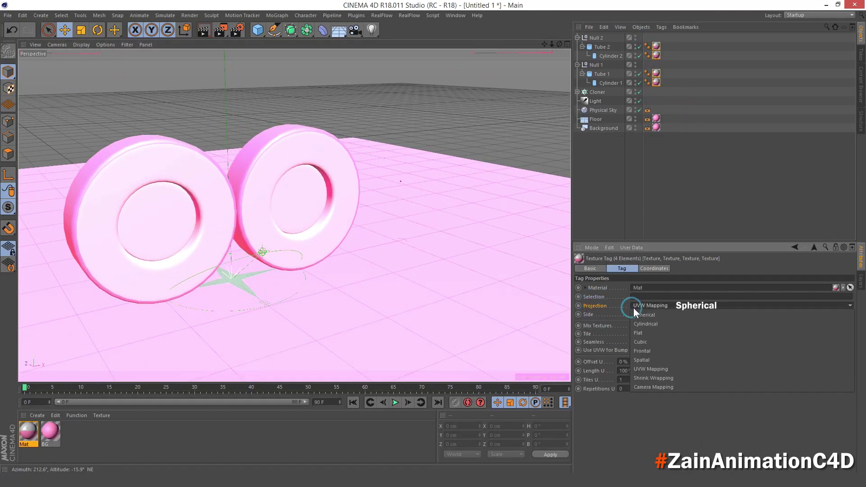
pyautogui.click(664, 316)
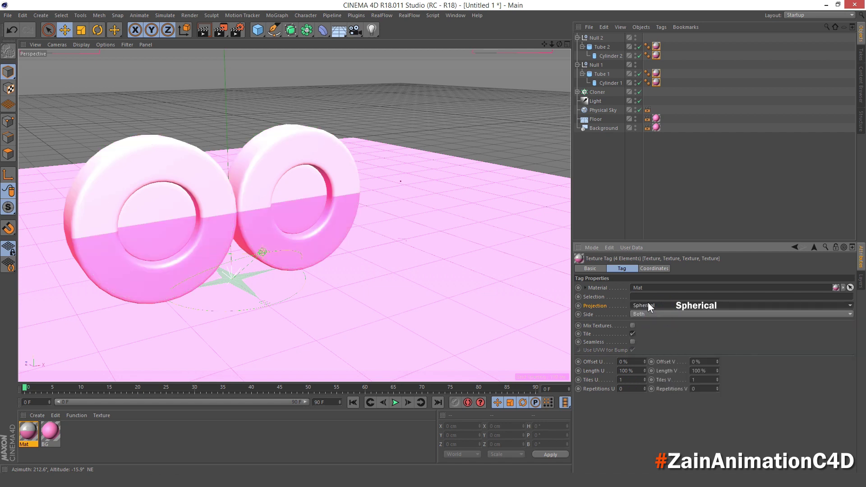
# Rotate Tube 1's texture tag 180° in bank.
pyautogui.click(610, 153)
pyautogui.keyDown('alt'); pyautogui.moveTo(312, 242); pyautogui.dragTo(49, 221); pyautogui.keyUp('alt')
pyautogui.click(604, 74)
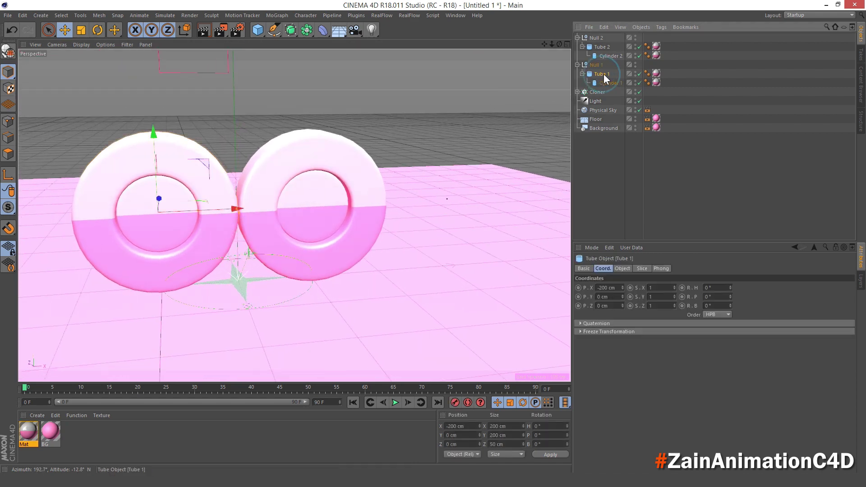
pyautogui.click(657, 74)
pyautogui.click(659, 269)
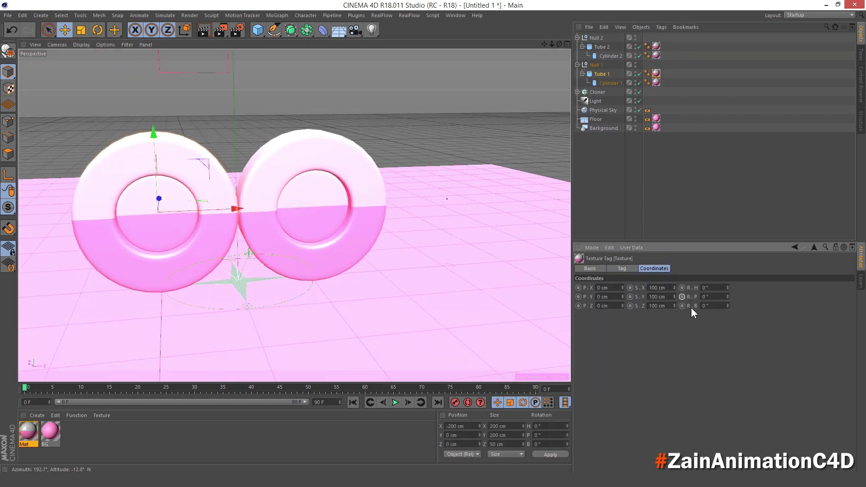
pyautogui.doubleClick(707, 306)
pyautogui.press('Return')
# Rotate Cylinder 2's texture tag 180° in bank.
pyautogui.click(708, 212)
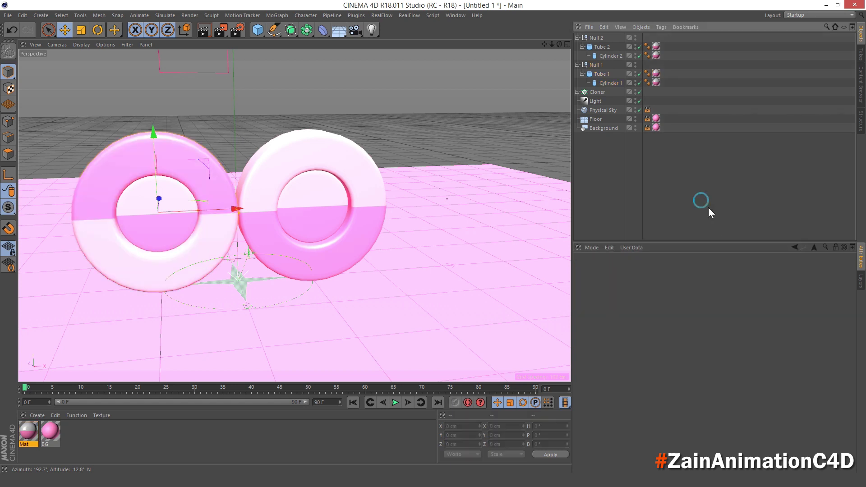
pyautogui.click(613, 55)
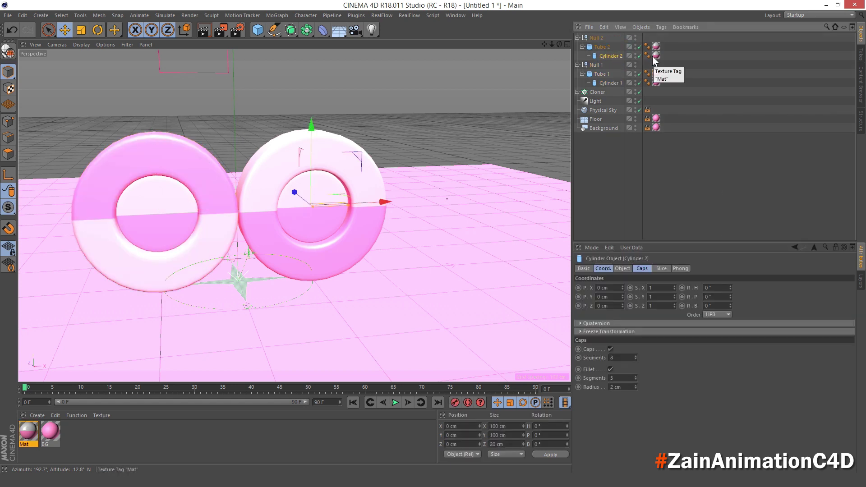
pyautogui.click(655, 56)
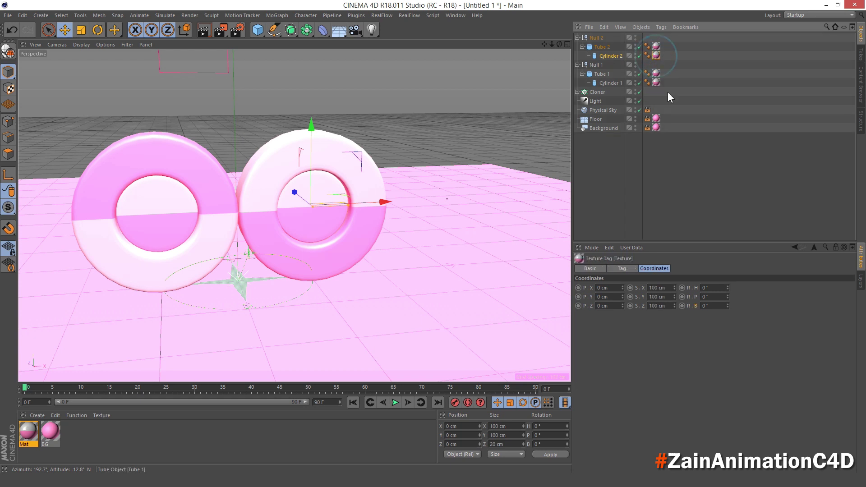
pyautogui.click(705, 306)
pyautogui.write('180')
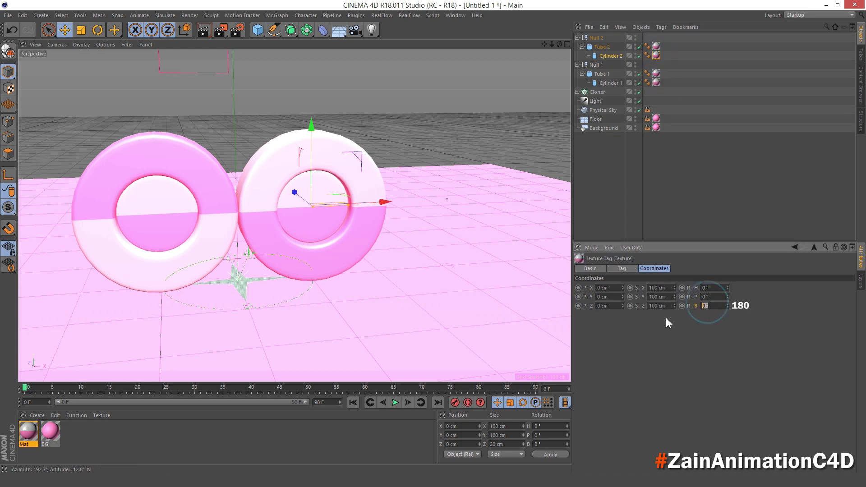
pyautogui.press('Return')
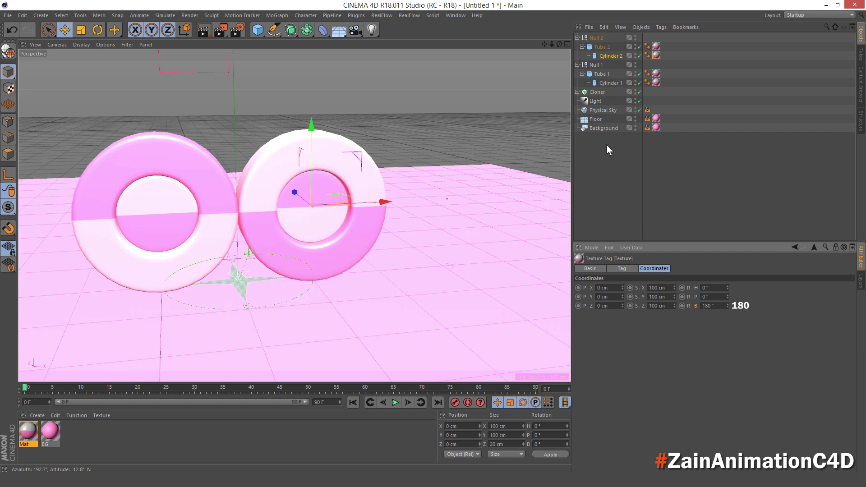
pyautogui.click(610, 159)
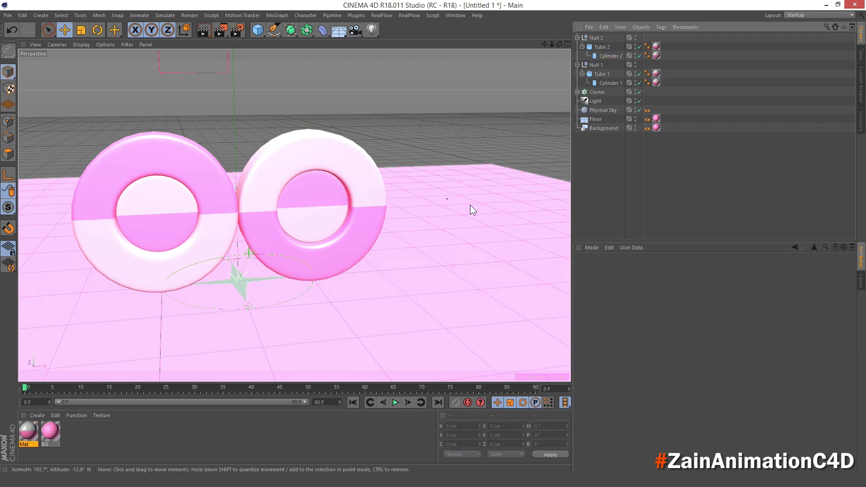
# Change the scene end frame from 90 to 100 and extend the preview range to match.
pyautogui.moveTo(305, 210)
pyautogui.keyDown('alt'); pyautogui.mouseDown()
pyautogui.moveTo(305, 224)
pyautogui.moveTo(289, 233)
pyautogui.moveTo(307, 276)
pyautogui.mouseUp(); pyautogui.keyUp('alt')
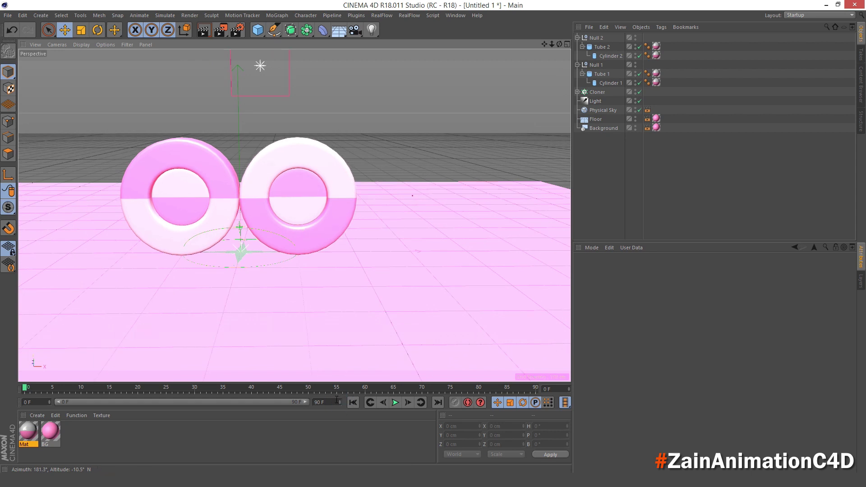
pyautogui.moveTo(341, 402); pyautogui.dragTo(273, 404)
pyautogui.write('100')
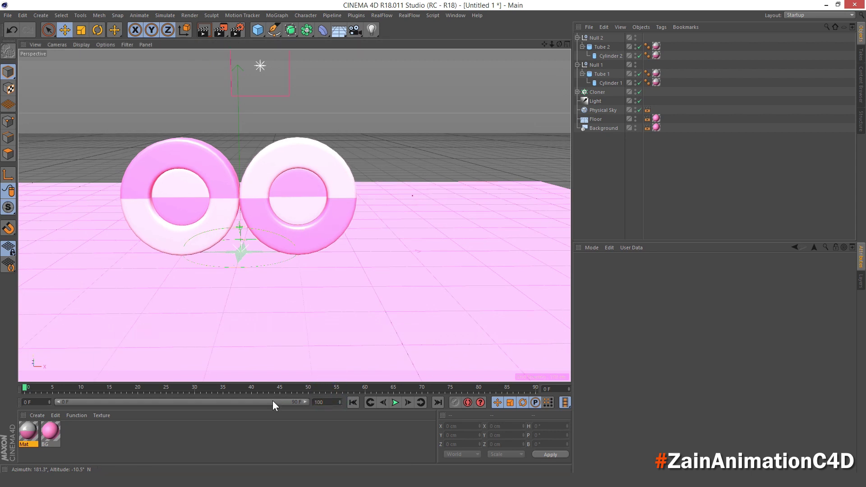
pyautogui.press('Return')
pyautogui.moveTo(281, 402); pyautogui.dragTo(338, 400)
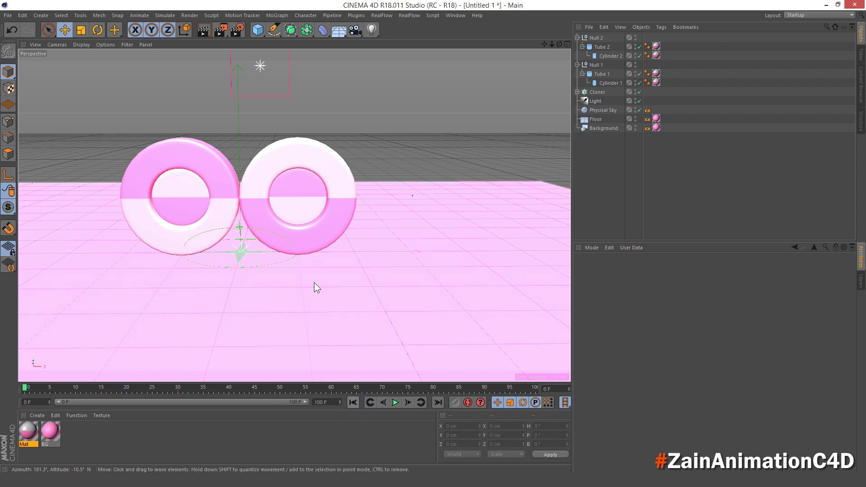
pyautogui.keyDown('alt'); pyautogui.moveTo(303, 223); pyautogui.dragTo(358, 253, button='middle'); pyautogui.keyUp('alt')
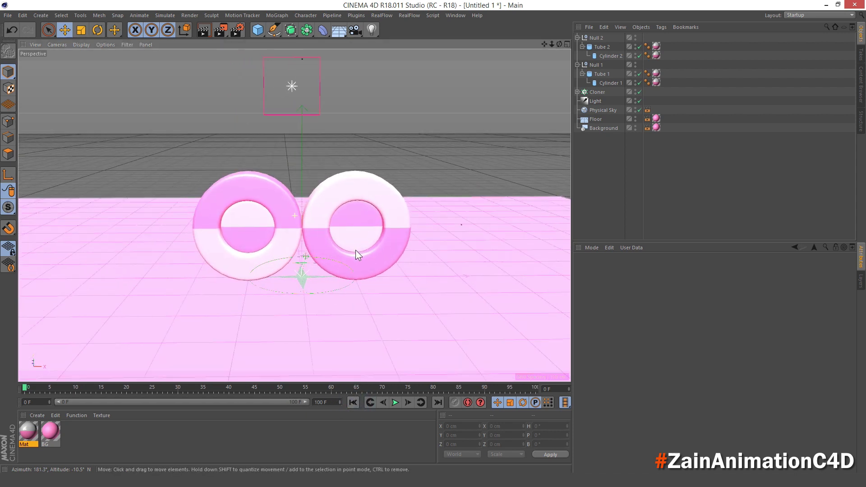
pyautogui.click(605, 74)
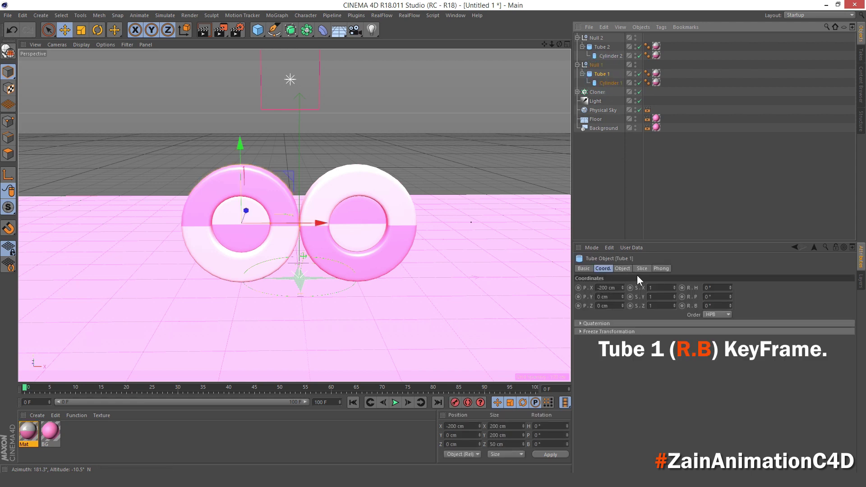
# Keyframe Tube 1's R.B at 0° on frame 0 and 180° on frame 50.
pyautogui.keyDown('ctrl'); pyautogui.click(682, 306); pyautogui.keyUp('ctrl')
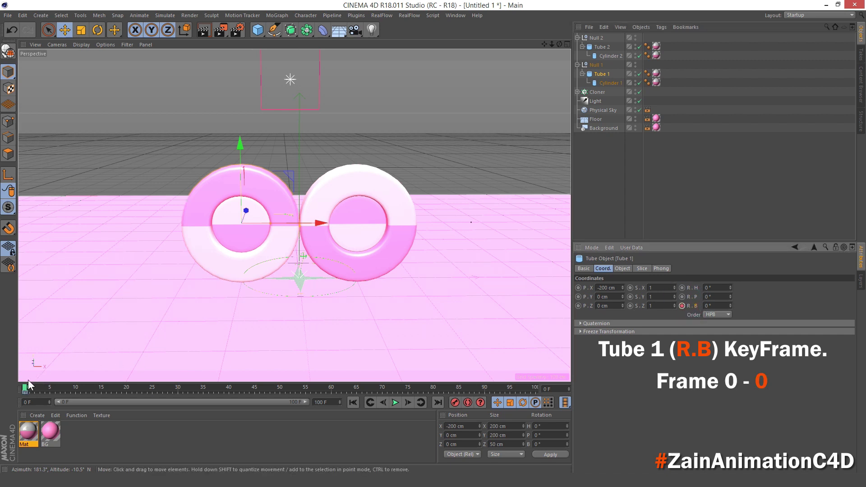
pyautogui.moveTo(29, 385); pyautogui.dragTo(92, 391)
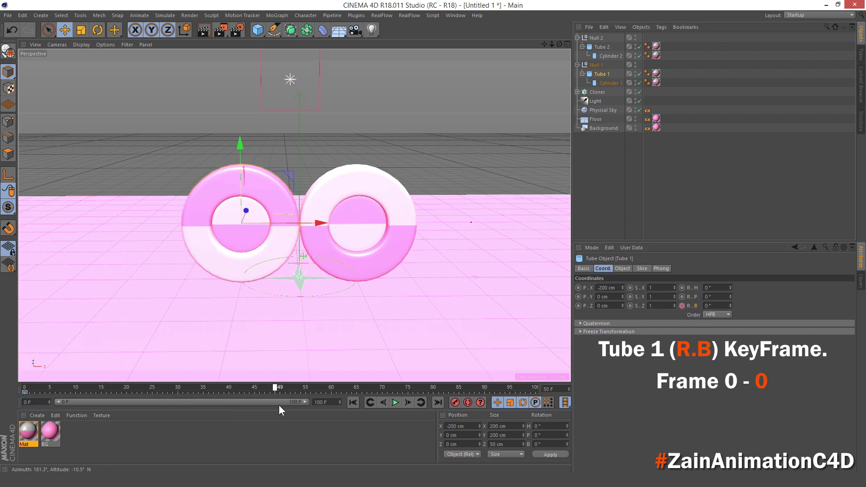
pyautogui.doubleClick(711, 306)
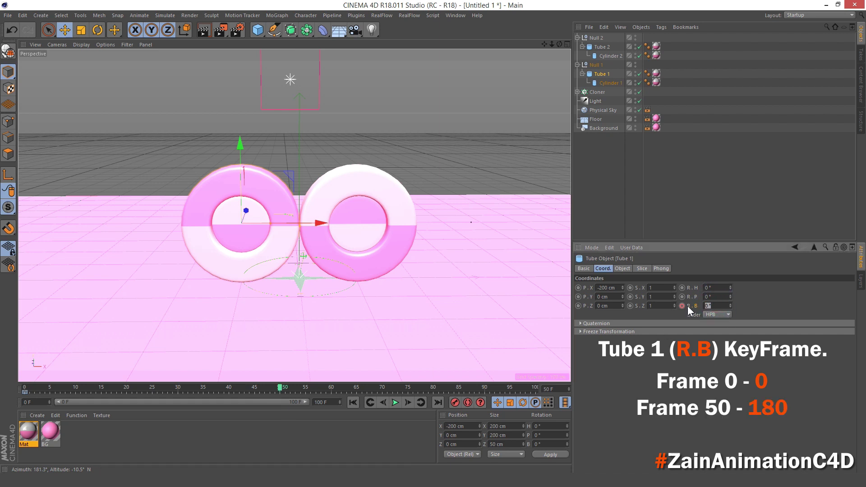
pyautogui.write('180')
pyautogui.press('Return')
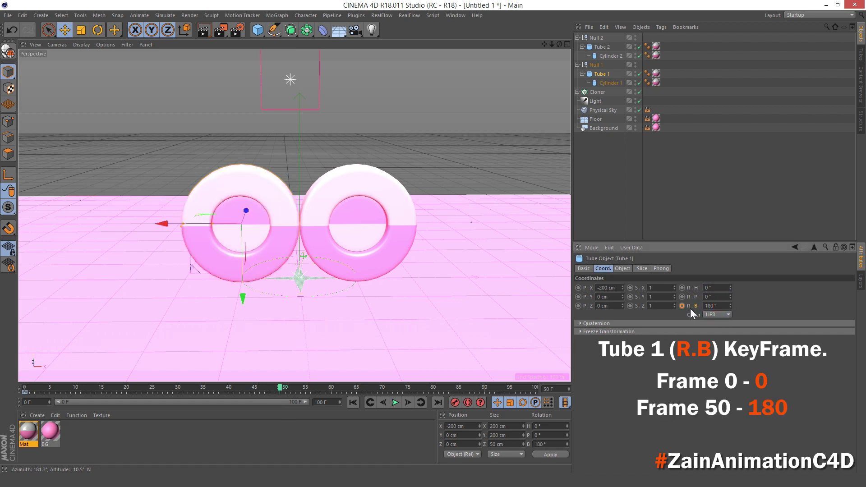
pyautogui.keyDown('ctrl'); pyautogui.click(682, 306); pyautogui.keyUp('ctrl')
pyautogui.moveTo(274, 391); pyautogui.dragTo(2, 402)
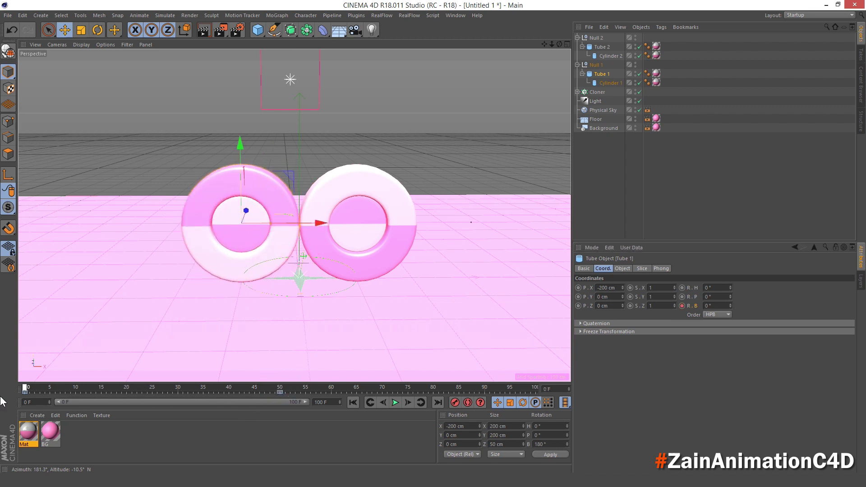
# Key Cylinder 1's R.H at 0° on frame 0 and 180° on frame 50, then scrub to preview.
pyautogui.click(606, 128)
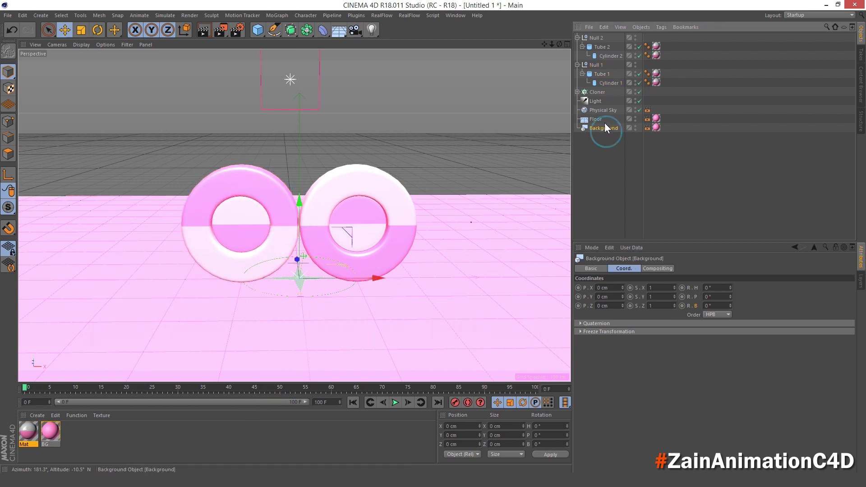
pyautogui.click(592, 170)
pyautogui.click(610, 83)
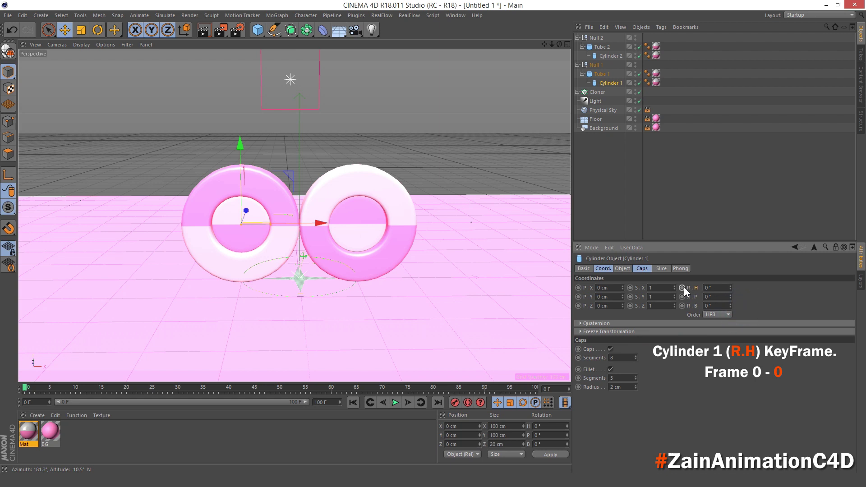
pyautogui.click(279, 387)
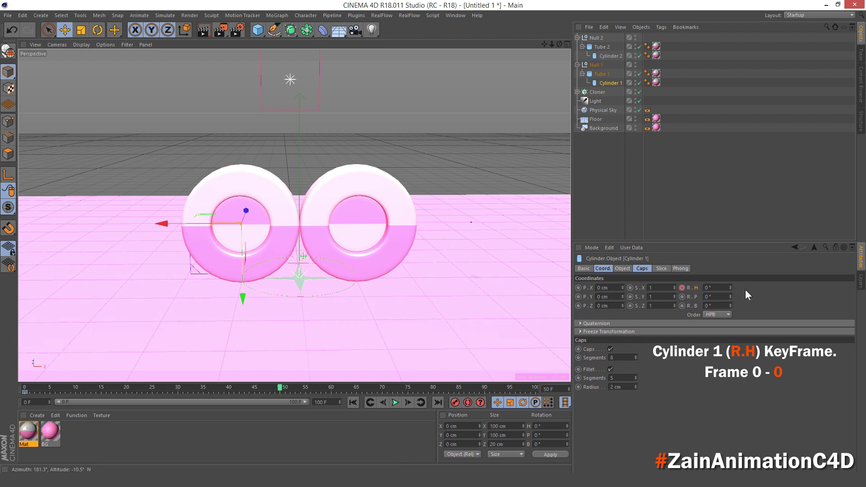
pyautogui.click(710, 288)
pyautogui.write('180')
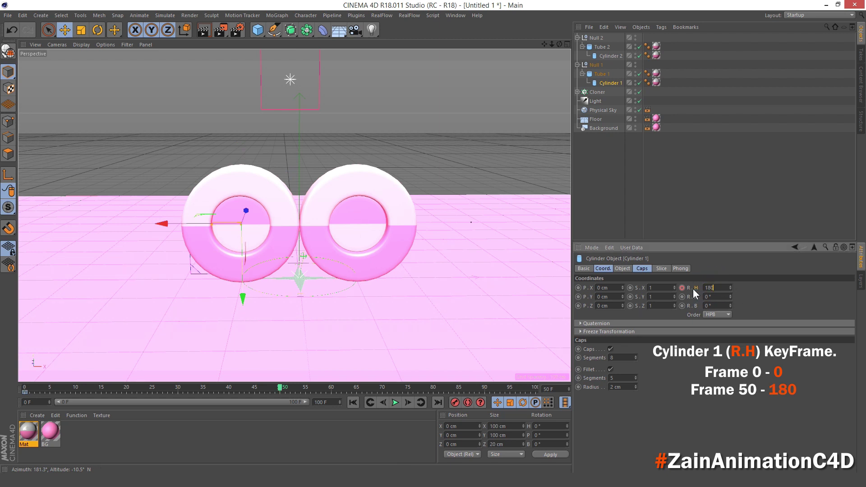
pyautogui.press('Return')
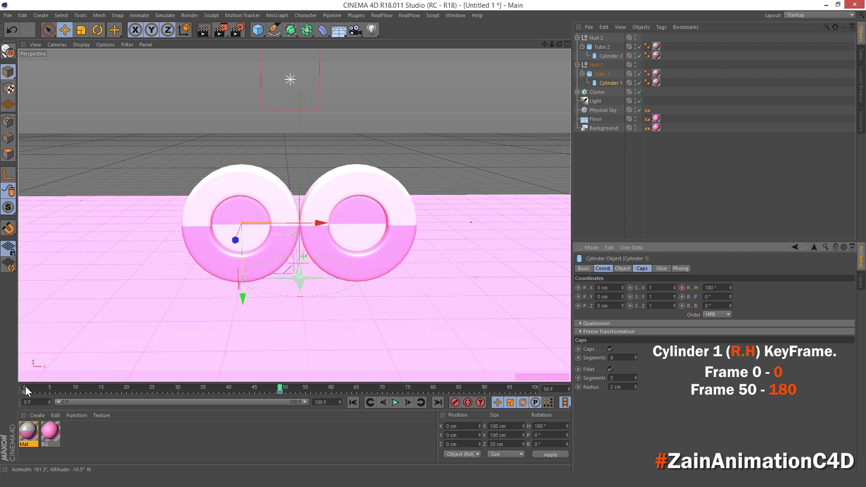
pyautogui.moveTo(25, 386)
pyautogui.mouseDown()
pyautogui.moveTo(277, 417)
pyautogui.moveTo(2, 411)
pyautogui.mouseUp()
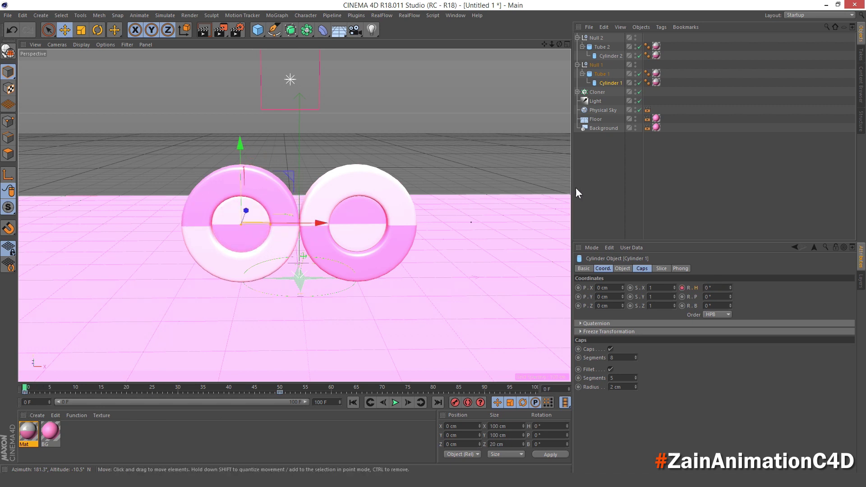
pyautogui.click(591, 178)
# Key Null 1's R.B at 0° on frame 0 and 180° on frame 50, then scrub the roll.
pyautogui.click(595, 66)
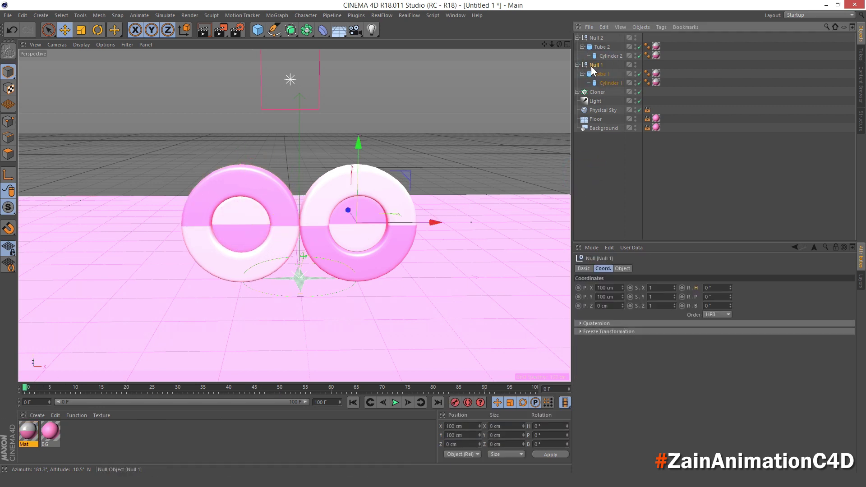
pyautogui.click(697, 306)
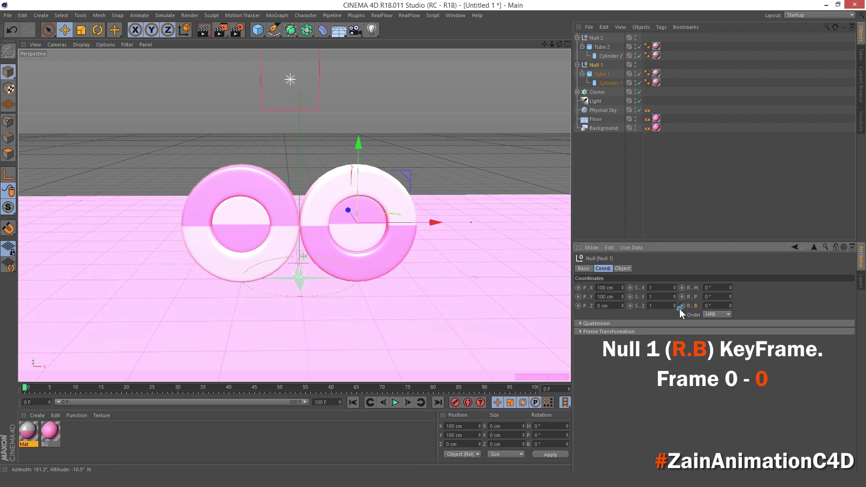
pyautogui.click(283, 387)
pyautogui.write('180')
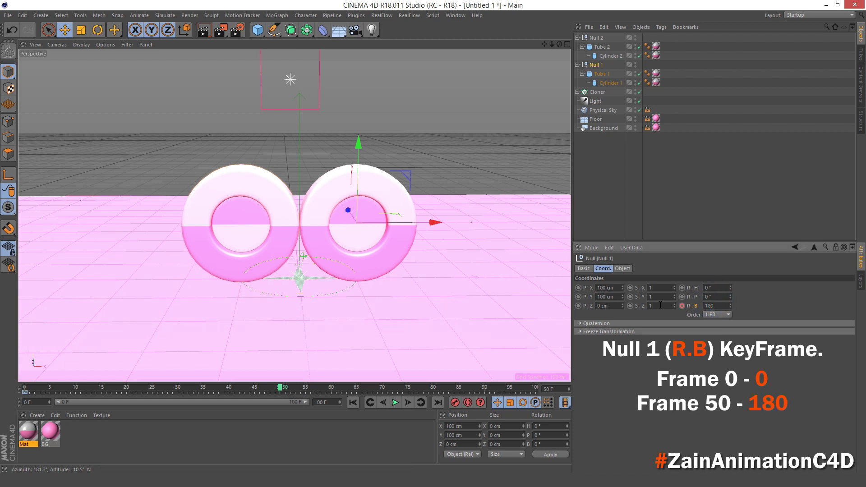
pyautogui.press('Return')
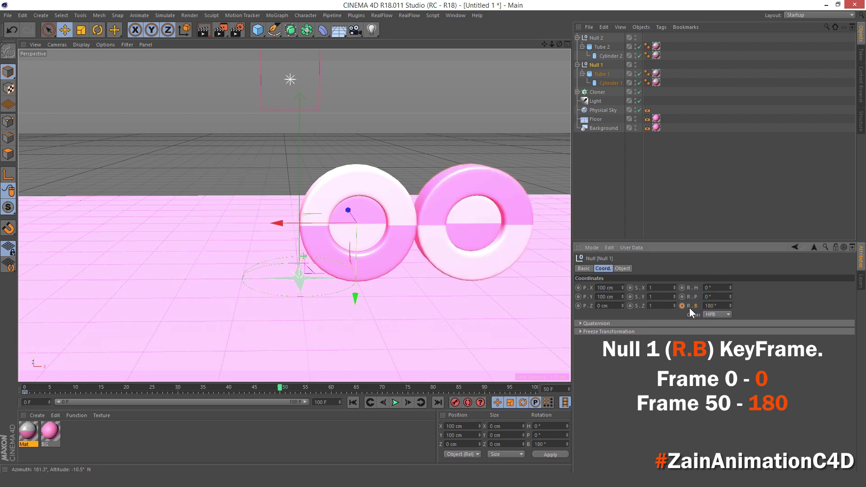
pyautogui.click(682, 306)
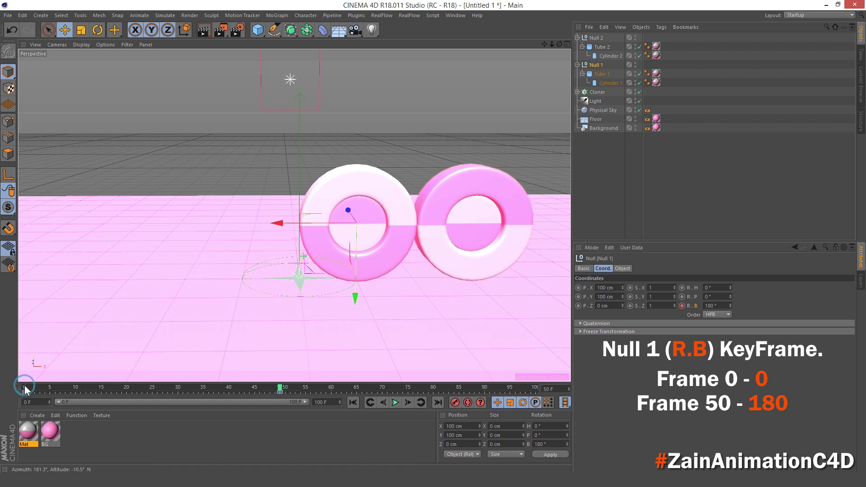
pyautogui.click(25, 389)
pyautogui.moveTo(24, 388); pyautogui.dragTo(214, 391)
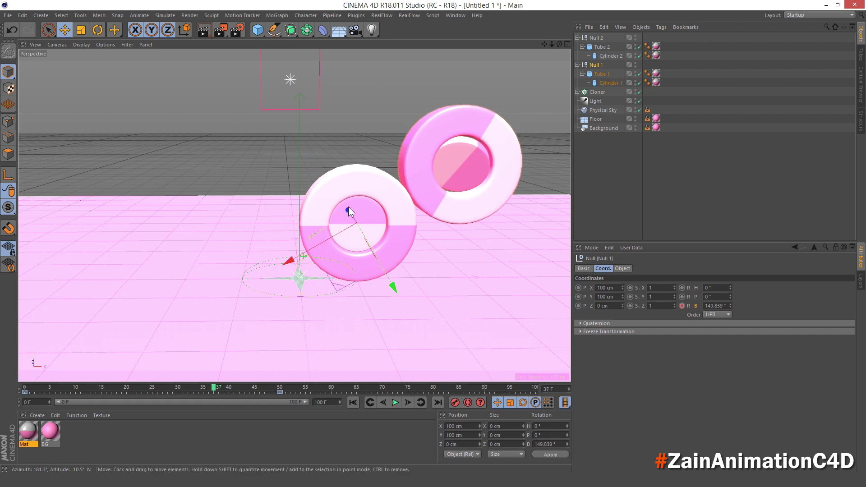
pyautogui.keyDown('alt'); pyautogui.moveTo(345, 217); pyautogui.dragTo(273, 238, button='middle'); pyautogui.keyUp('alt')
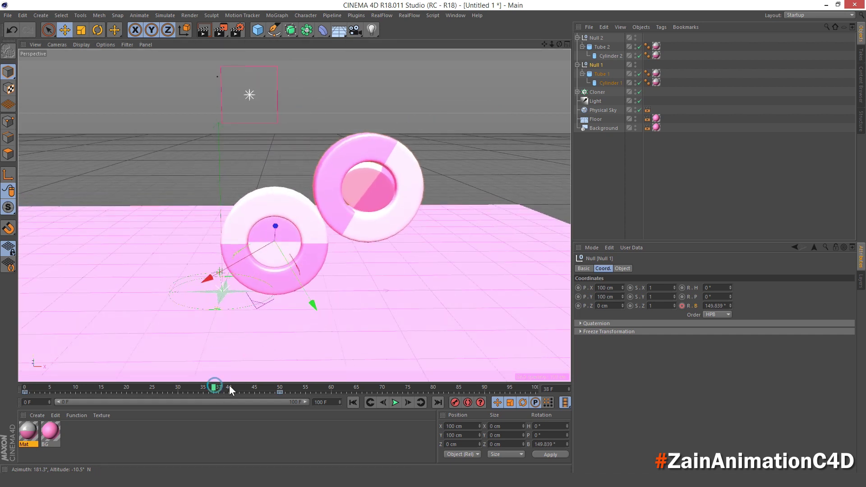
pyautogui.moveTo(230, 387)
pyautogui.mouseDown()
pyautogui.moveTo(267, 387)
pyautogui.moveTo(66, 389)
pyautogui.moveTo(214, 391)
pyautogui.moveTo(228, 403)
pyautogui.moveTo(281, 408)
pyautogui.mouseUp()
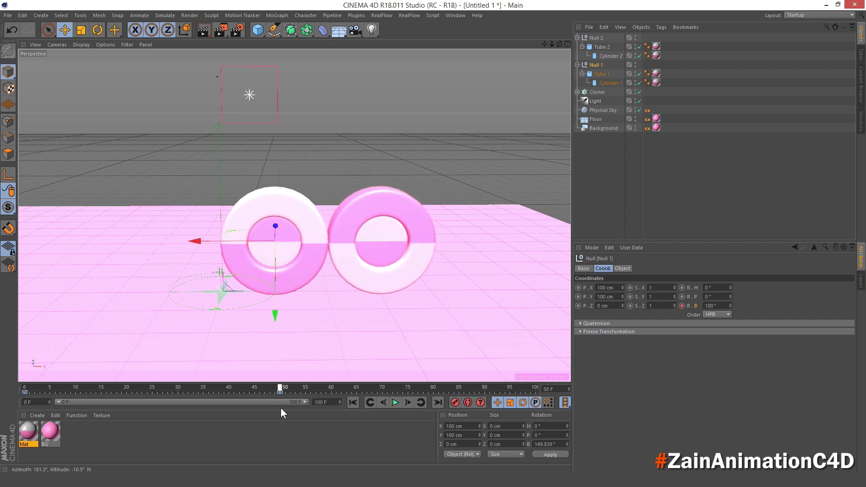
pyautogui.click(604, 196)
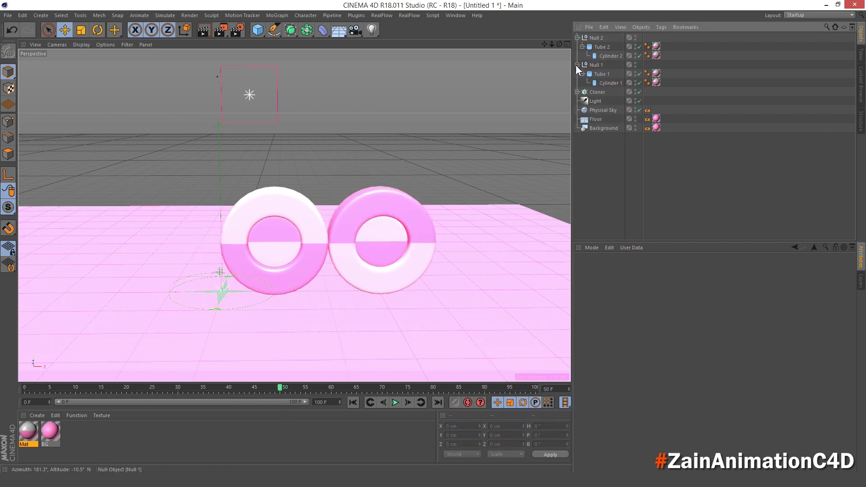
# Key Tube 2's R.B at 0° on frame 50 and 180° on frame 100.
pyautogui.click(578, 65)
pyautogui.click(608, 47)
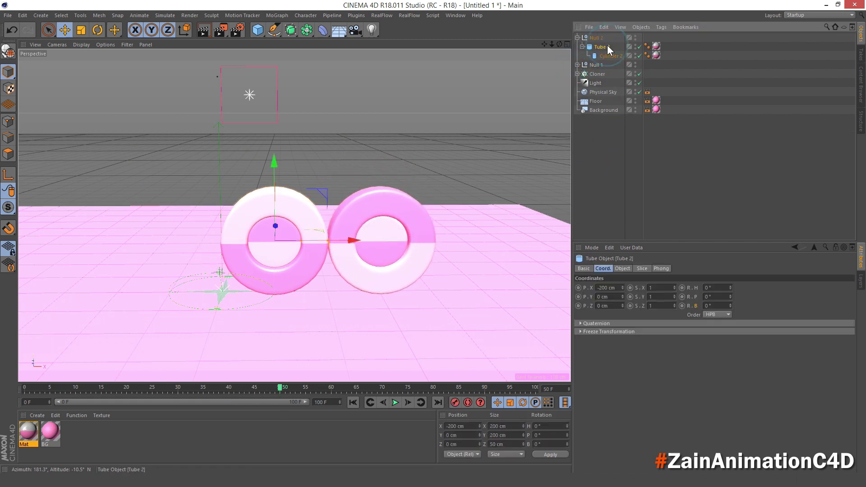
pyautogui.keyDown('ctrl'); pyautogui.click(683, 306); pyautogui.keyUp('ctrl')
pyautogui.click(537, 391)
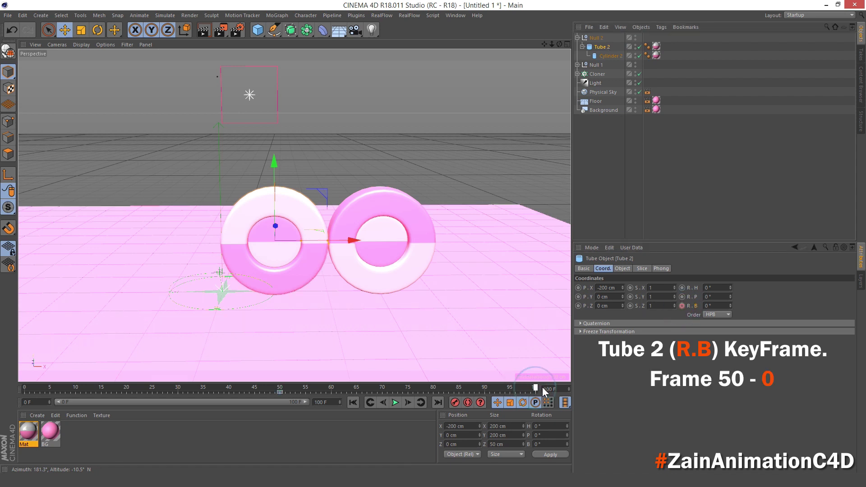
pyautogui.doubleClick(718, 306)
pyautogui.write('18')
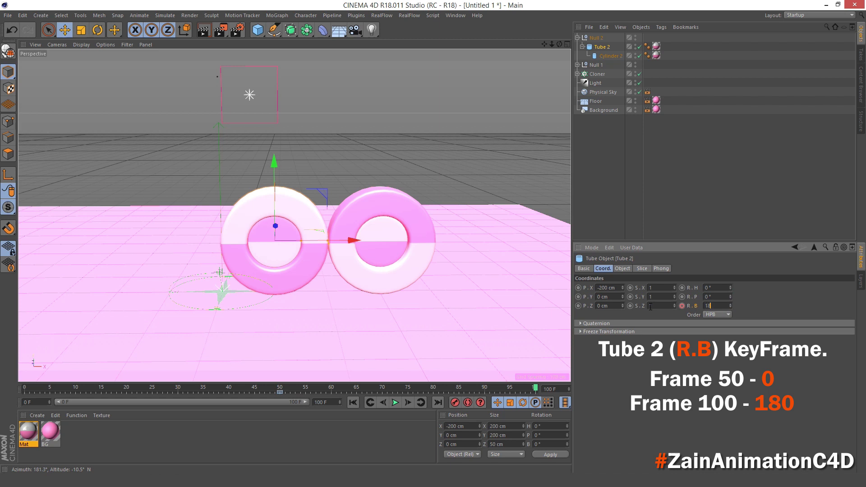
pyautogui.write('0')
pyautogui.press('Return')
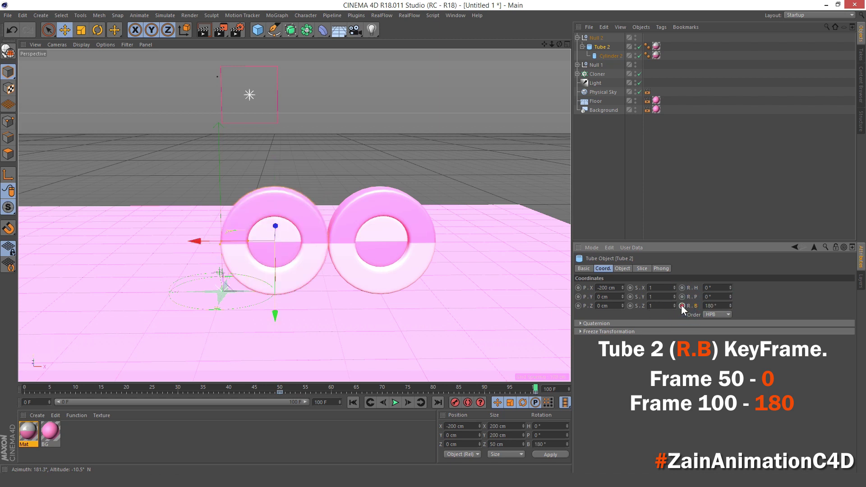
pyautogui.click(681, 306)
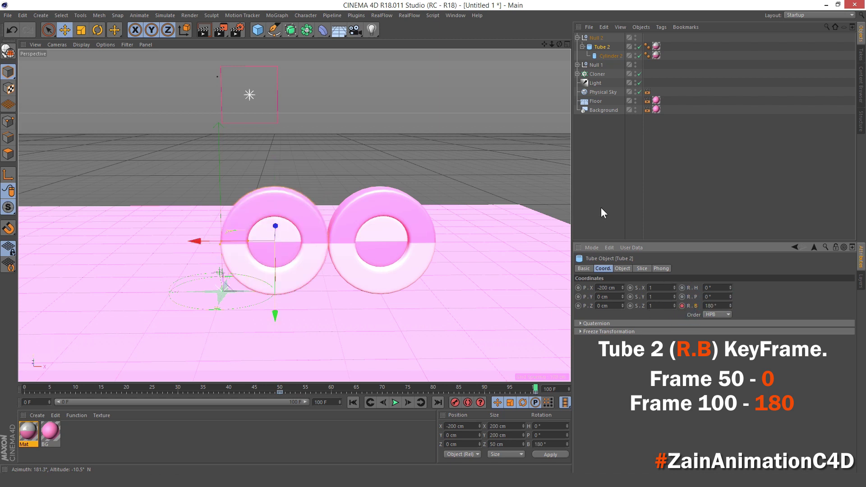
pyautogui.click(601, 181)
pyautogui.click(615, 55)
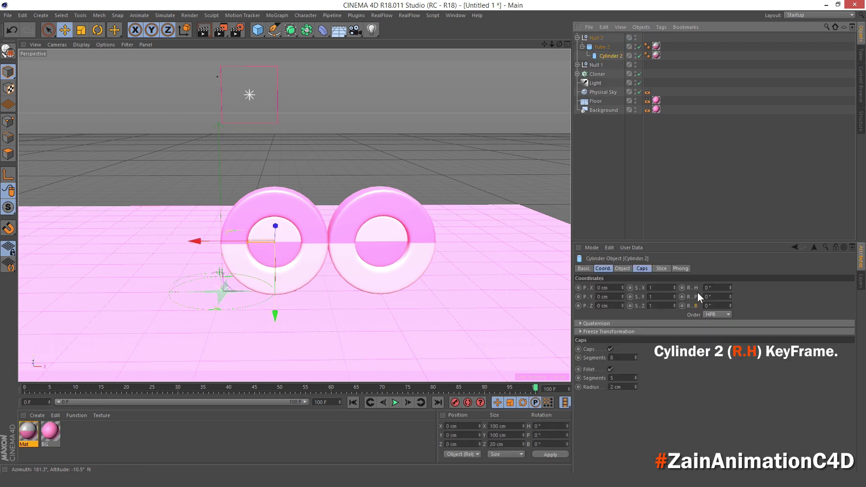
# Key Cylinder 2's R.H at 0° on frame 50 and 180° on frame 100, then preview around frame 50.
pyautogui.click(281, 389)
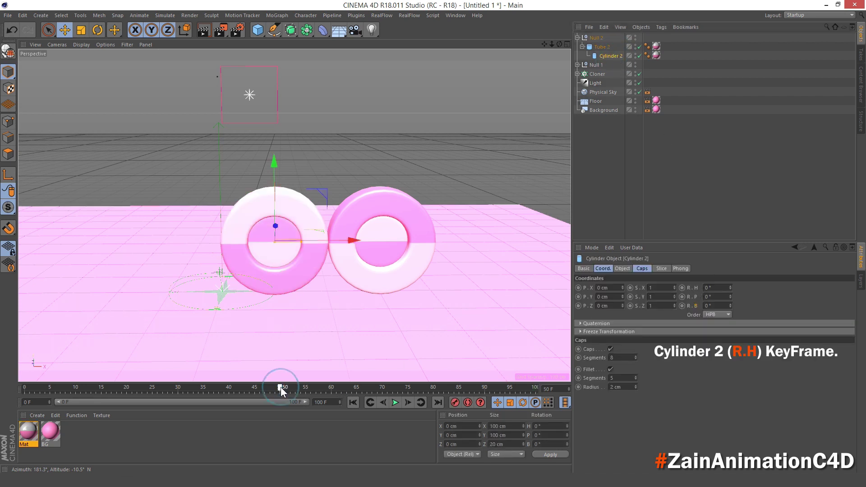
pyautogui.keyDown('ctrl'); pyautogui.click(682, 288); pyautogui.keyUp('ctrl')
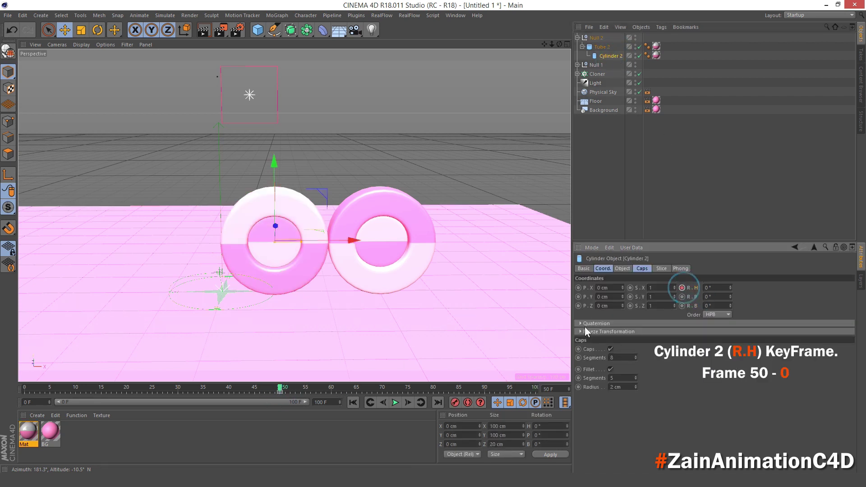
pyautogui.click(536, 389)
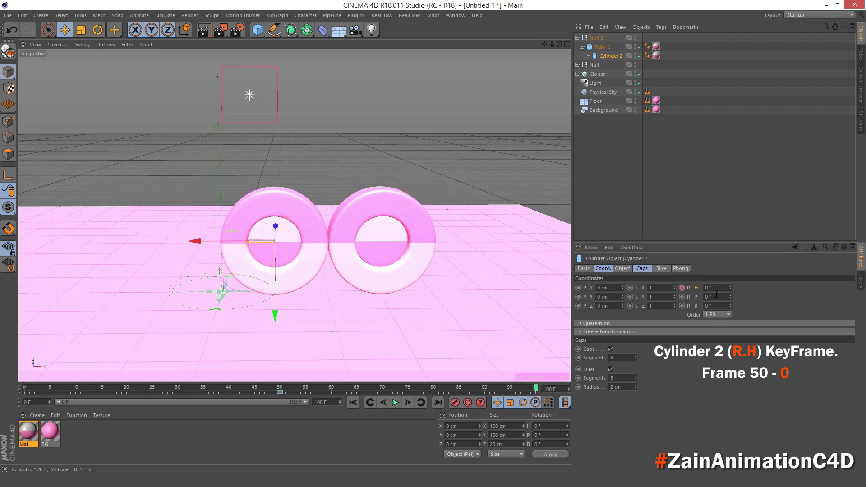
pyautogui.click(712, 288)
pyautogui.write('0')
pyautogui.press('Return')
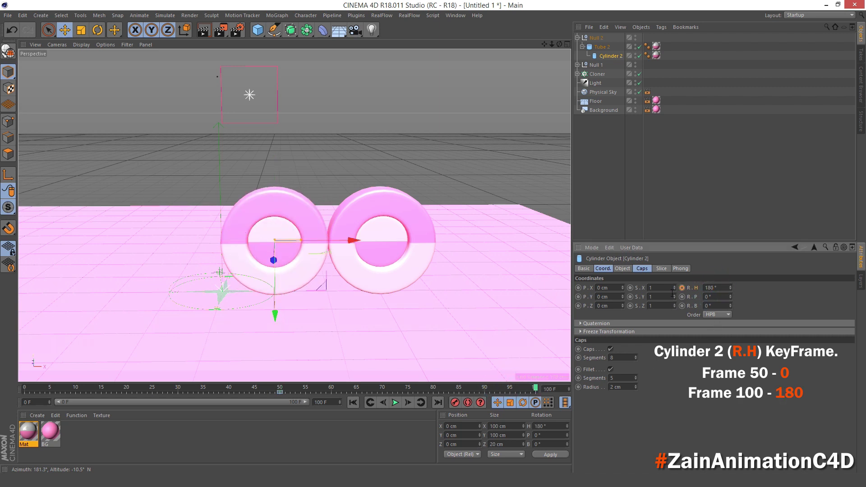
pyautogui.keyDown('ctrl'); pyautogui.click(682, 288); pyautogui.keyUp('ctrl')
pyautogui.click(603, 155)
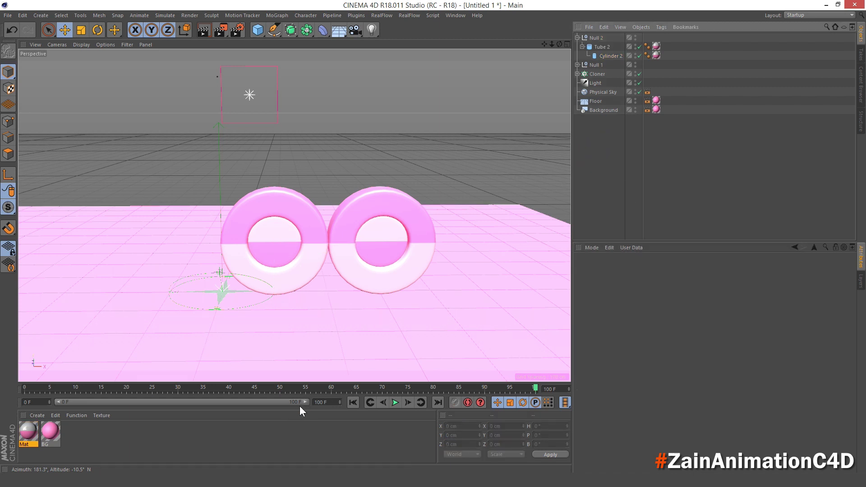
pyautogui.click(280, 389)
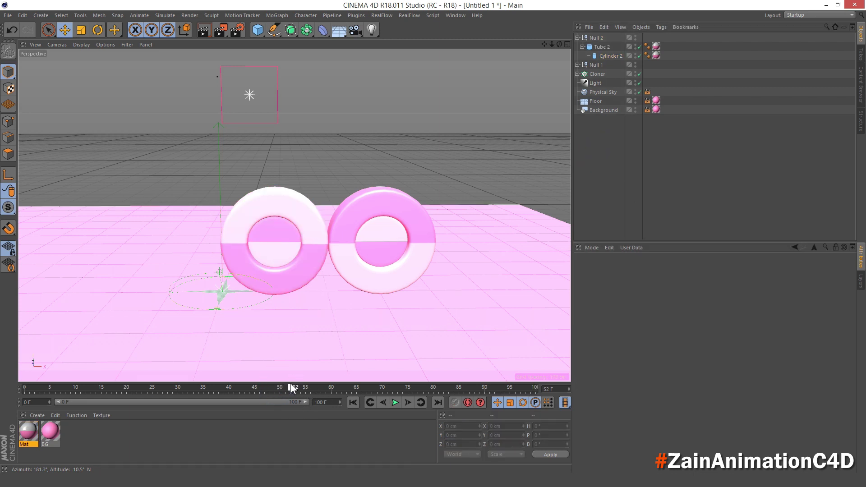
pyautogui.moveTo(291, 389)
pyautogui.mouseDown()
pyautogui.moveTo(297, 402)
pyautogui.moveTo(280, 400)
pyautogui.mouseUp()
# Keyframe Null 2's bank rotation at 0° on frame 50 and 180° on frame 100.
pyautogui.click(596, 38)
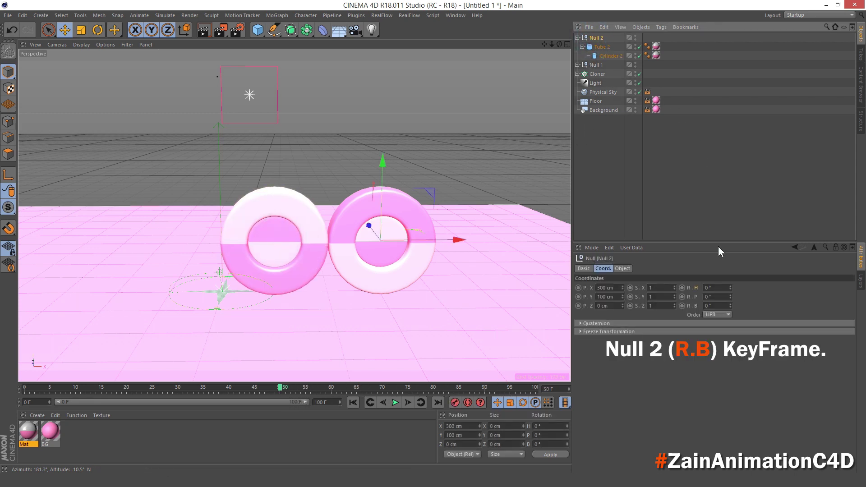
pyautogui.keyDown('ctrl'); pyautogui.click(683, 306); pyautogui.keyUp('ctrl')
pyautogui.click(535, 388)
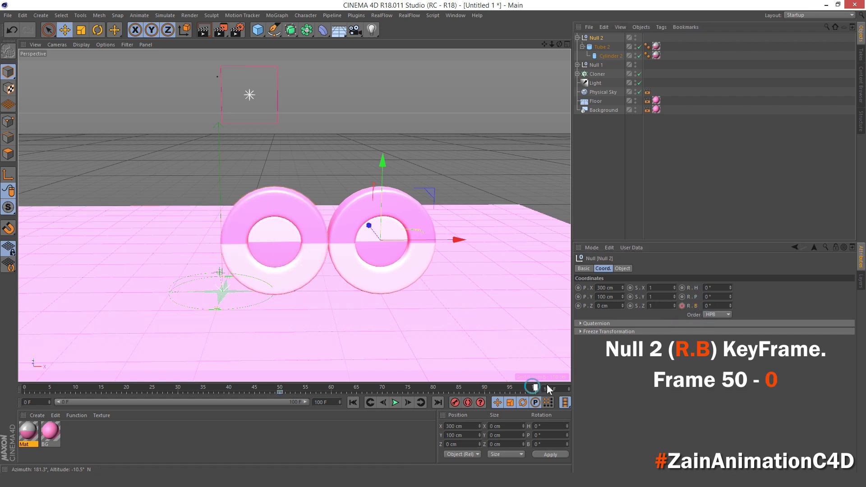
pyautogui.doubleClick(713, 306)
pyautogui.write('180')
pyautogui.press('Return')
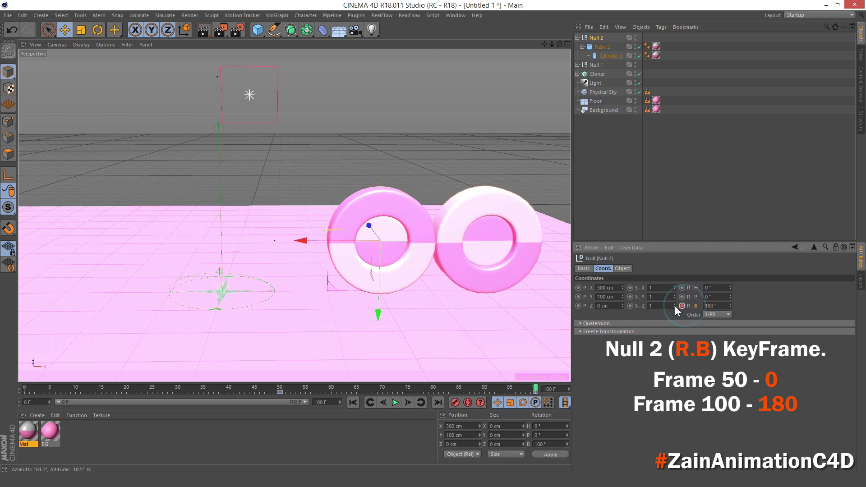
# Scrub and play back the second ring's roll, then return to the first frame.
pyautogui.moveTo(281, 391)
pyautogui.mouseDown()
pyautogui.moveTo(495, 391)
pyautogui.moveTo(22, 392)
pyautogui.mouseUp()
pyautogui.click(395, 402)
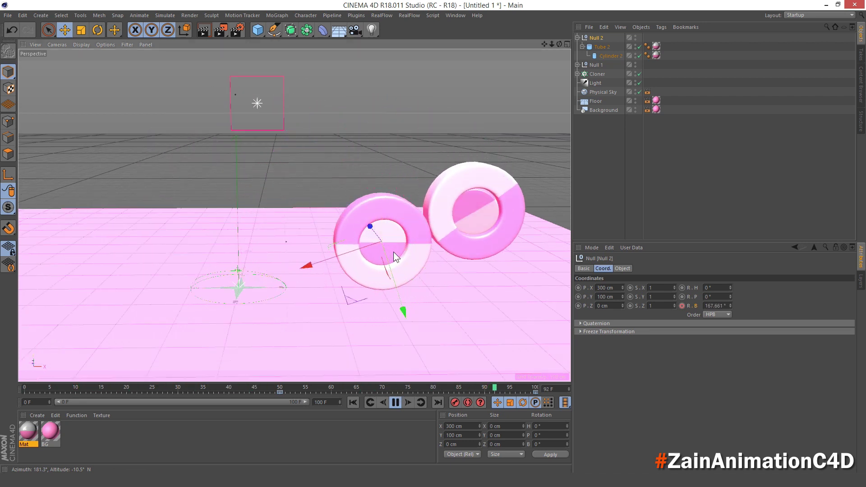
pyautogui.click(394, 403)
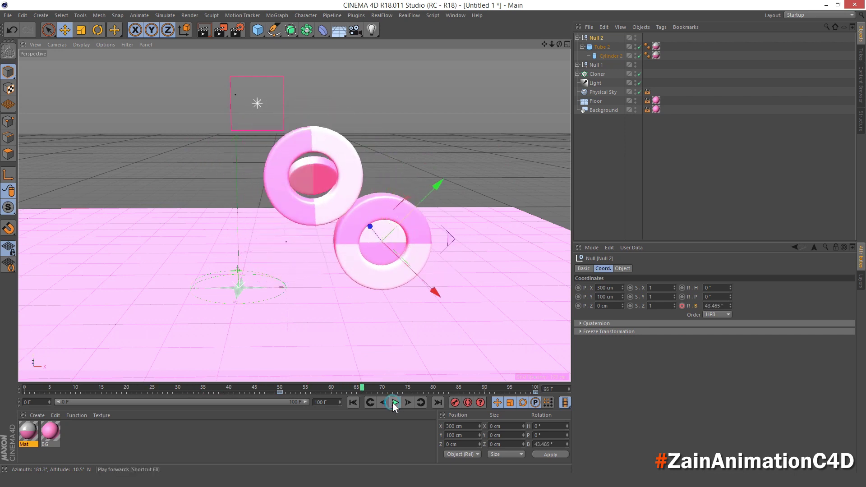
pyautogui.click(353, 403)
# Add a new Camera object to the scene.
pyautogui.click(578, 38)
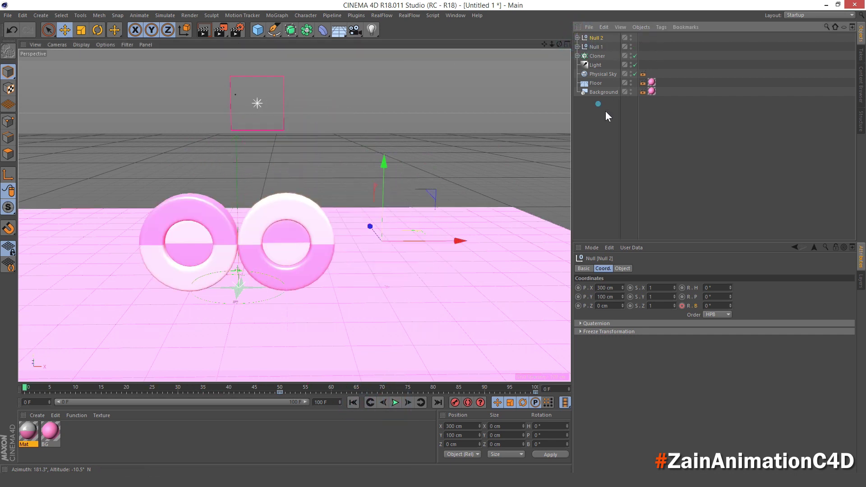
pyautogui.click(606, 110)
pyautogui.moveTo(354, 29); pyautogui.dragTo(393, 40)
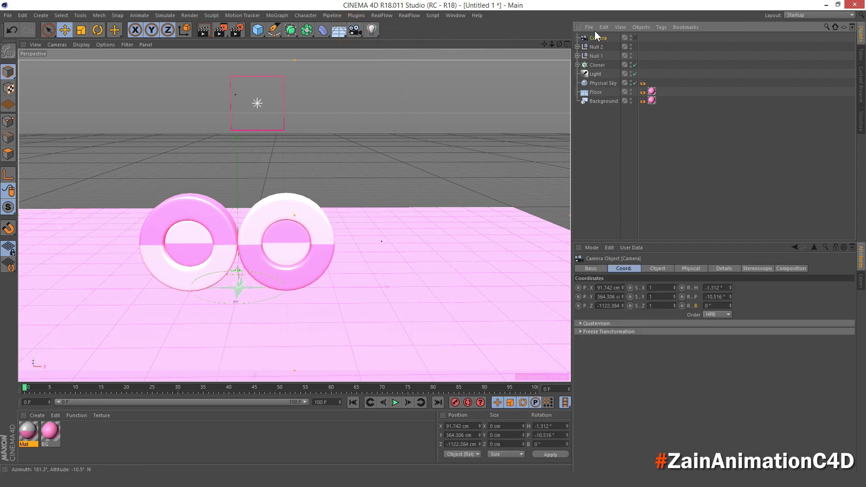
pyautogui.click(635, 38)
# Position the camera at X 0, Y 340, Z -800 cm.
pyautogui.click(607, 288)
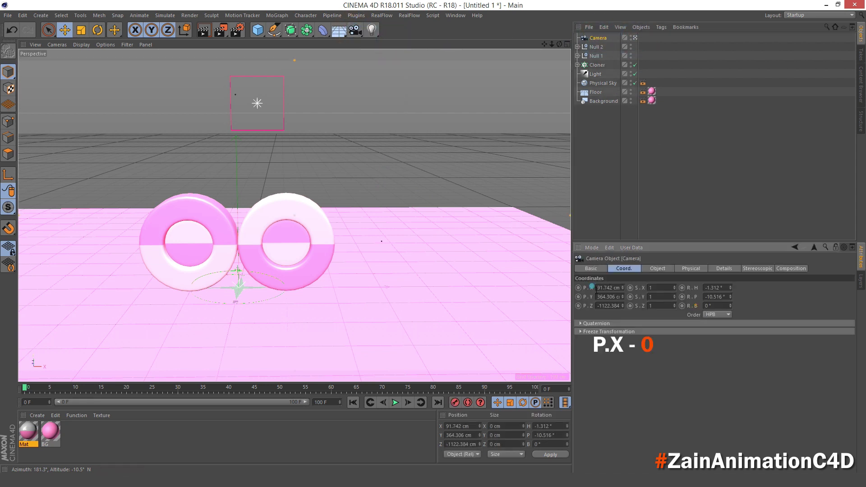
pyautogui.write('0')
pyautogui.press('Return')
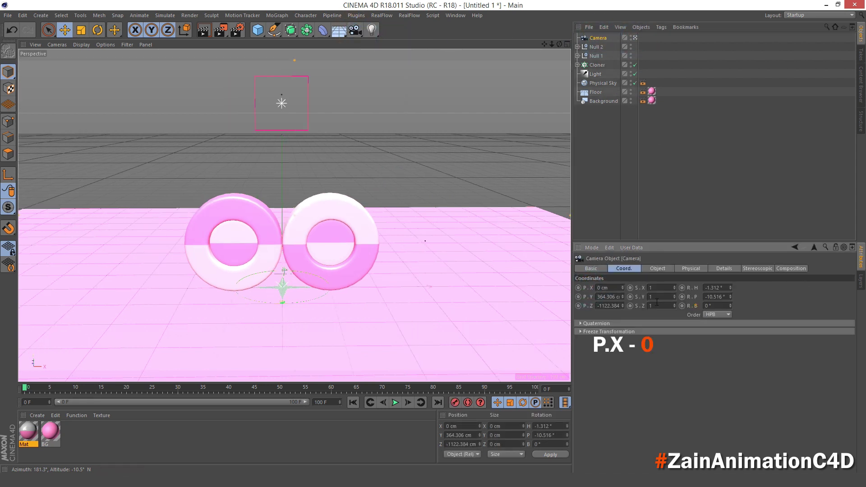
pyautogui.click(595, 297)
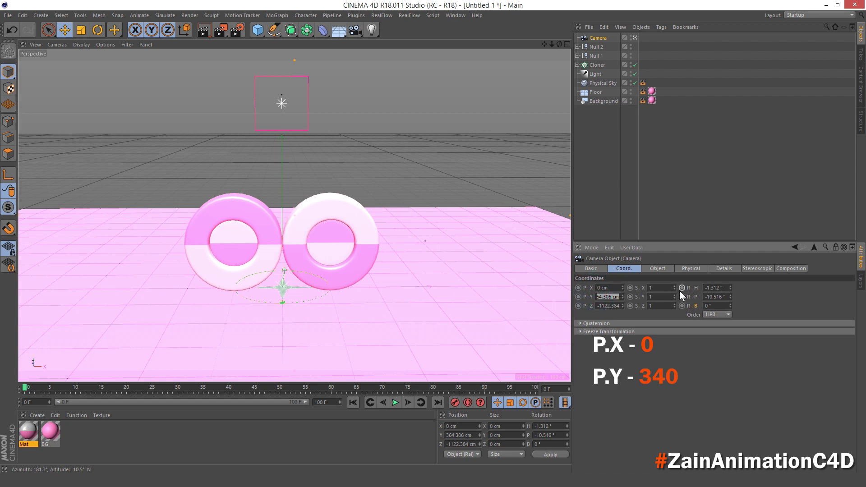
pyautogui.write('340')
pyautogui.press('Tab')
pyautogui.write('-800')
pyautogui.press('Tab')
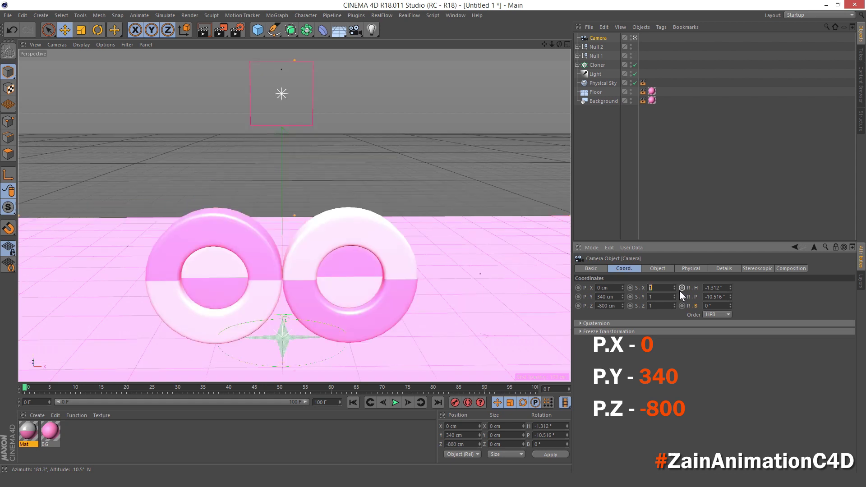
# Rotate the camera to heading 0°, pitch -10°, bank 0°.
pyautogui.press('Tab')
pyautogui.press('Tab')
pyautogui.press('Tab')
pyautogui.write('0')
pyautogui.press('Tab')
pyautogui.write('-')
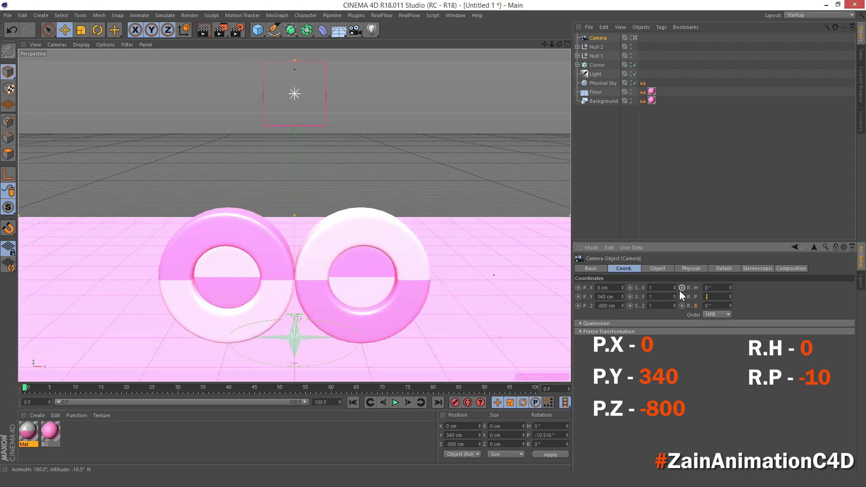
pyautogui.write('10')
pyautogui.press('Tab')
pyautogui.write('0')
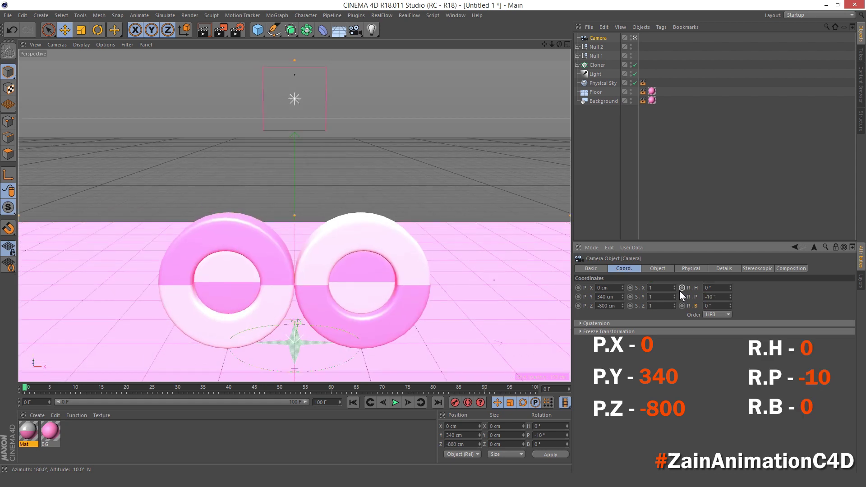
# Preview the animation through the new camera, rewind to frame 0, and reselect the camera.
pyautogui.click(395, 406)
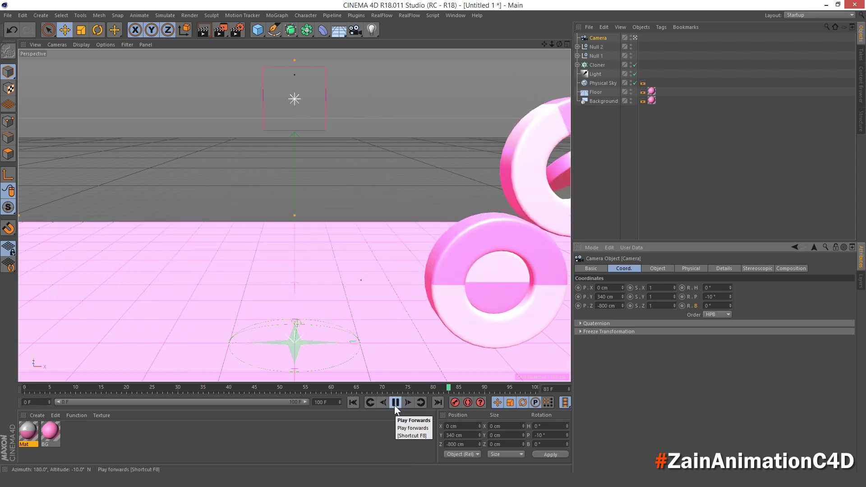
pyautogui.click(395, 406)
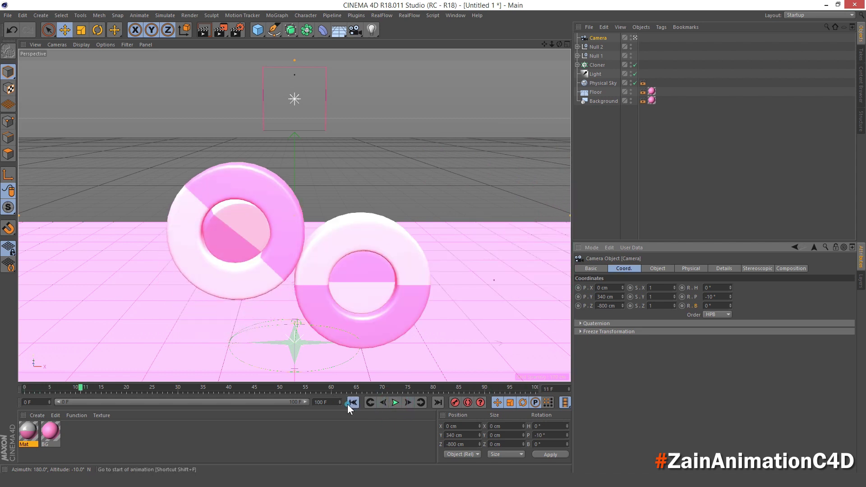
pyautogui.click(352, 403)
pyautogui.click(596, 137)
pyautogui.click(600, 38)
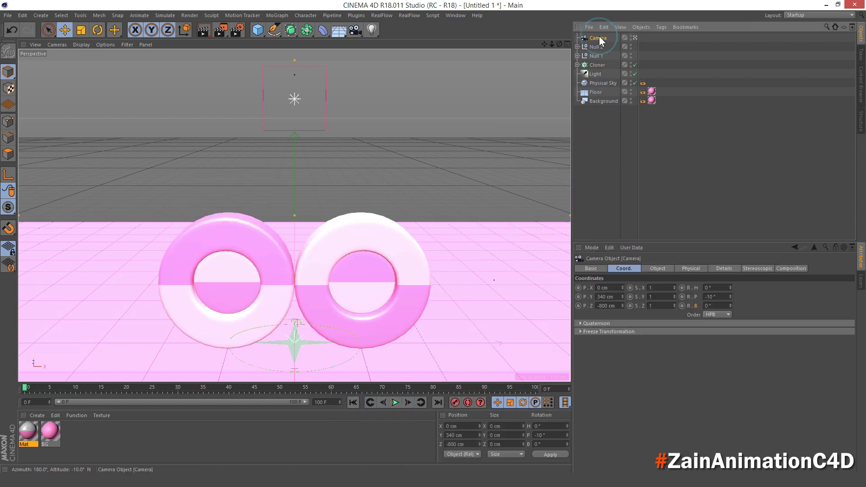
# Keyframe the camera's X position at 0 on frame 0 and 400 cm on frame 100.
pyautogui.keyDown('ctrl'); pyautogui.click(579, 288); pyautogui.keyUp('ctrl')
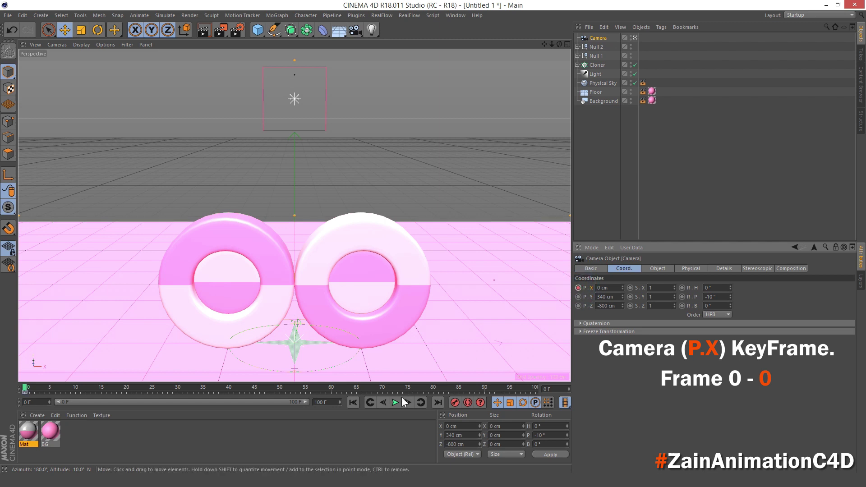
pyautogui.click(442, 402)
pyautogui.doubleClick(612, 288)
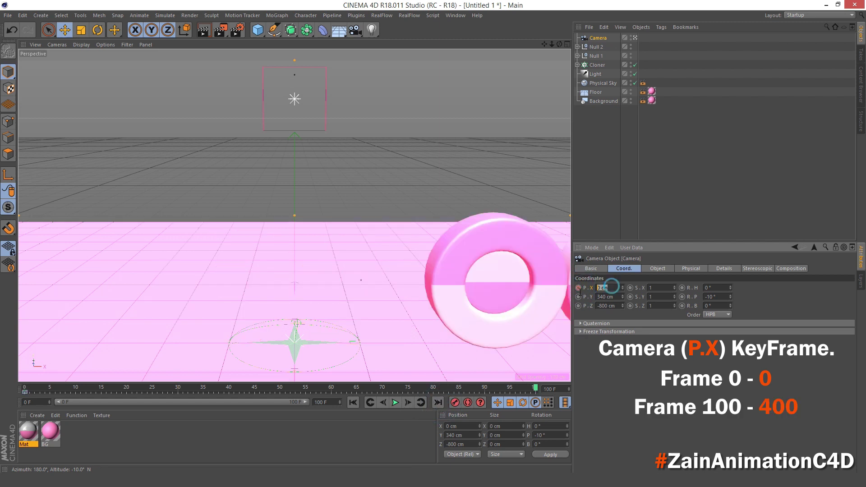
pyautogui.write('40')
pyautogui.press('Return')
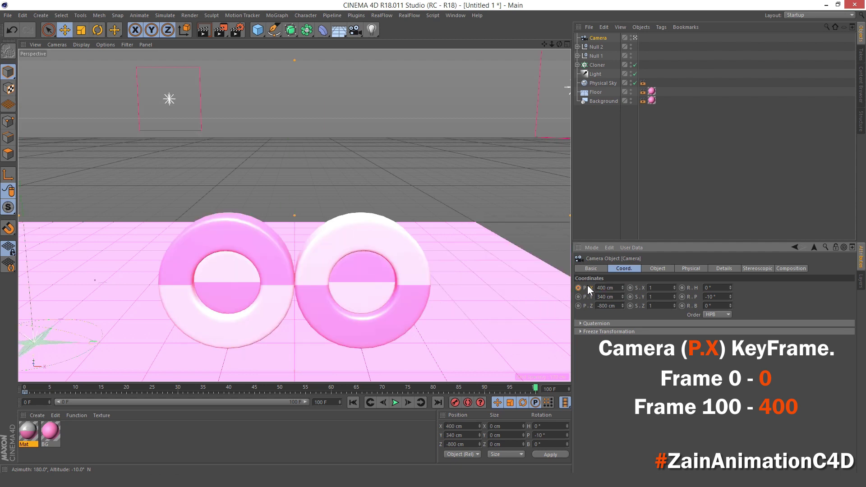
pyautogui.click(353, 403)
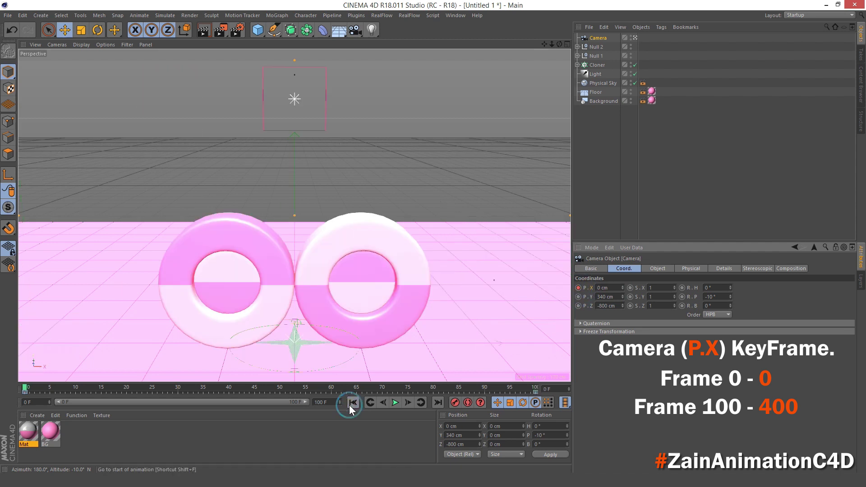
# Set the camera's X position keys to Linear interpolation in the Timeline curve editor, then play.
pyautogui.click(459, 16)
pyautogui.click(496, 108)
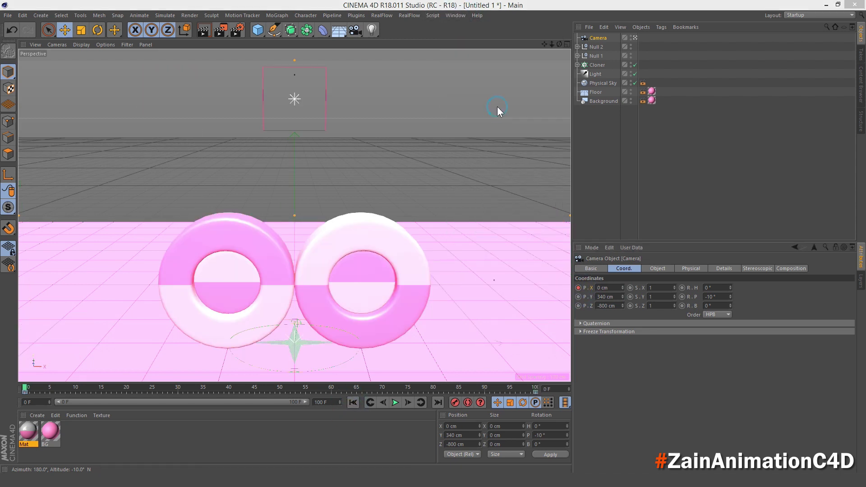
pyautogui.click(547, 159)
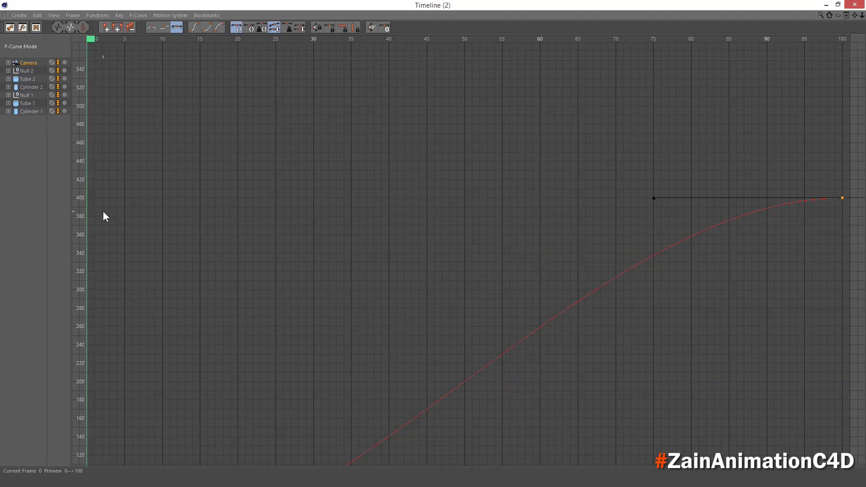
pyautogui.click(42, 158)
pyautogui.click(24, 64)
pyautogui.press('h')
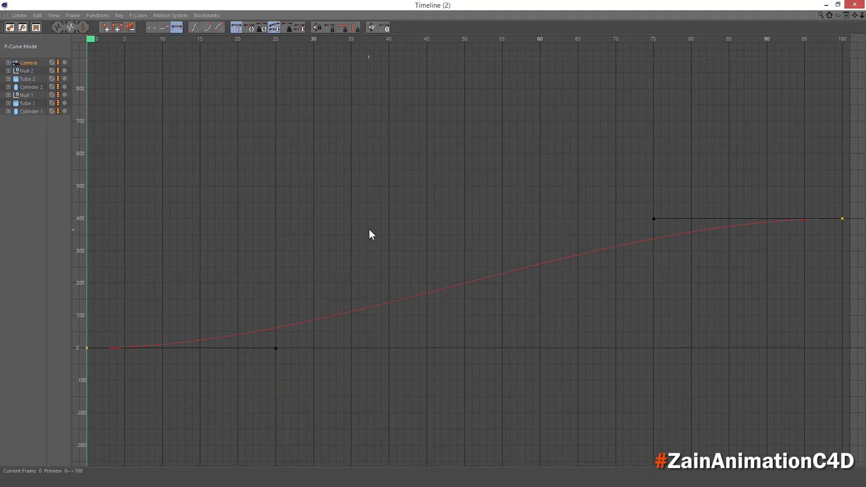
pyautogui.scroll(-5, 369, 230)
pyautogui.moveTo(495, 185); pyautogui.dragTo(264, 420)
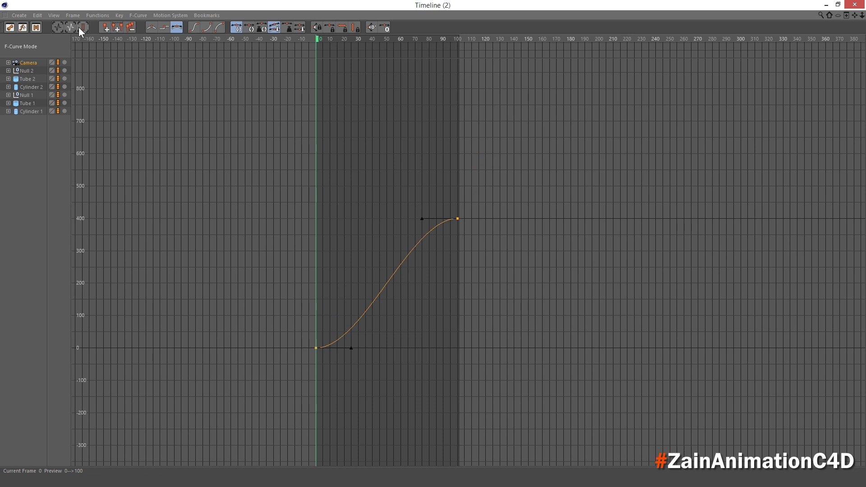
pyautogui.click(153, 27)
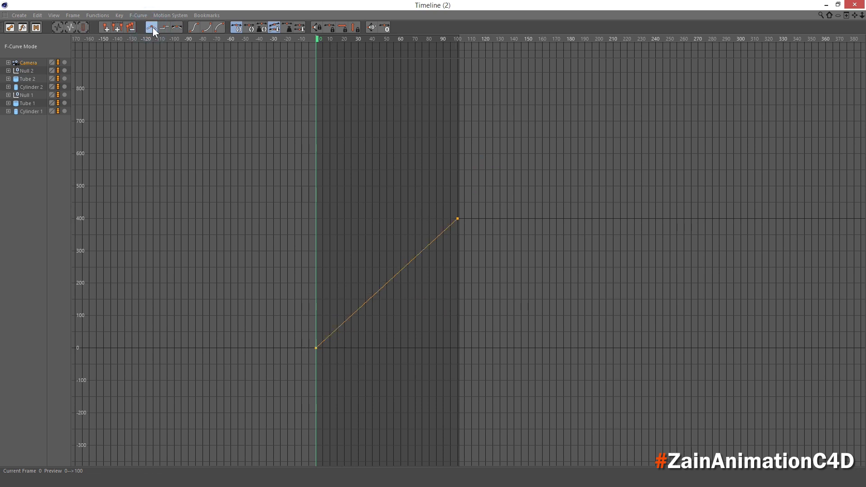
pyautogui.click(863, 5)
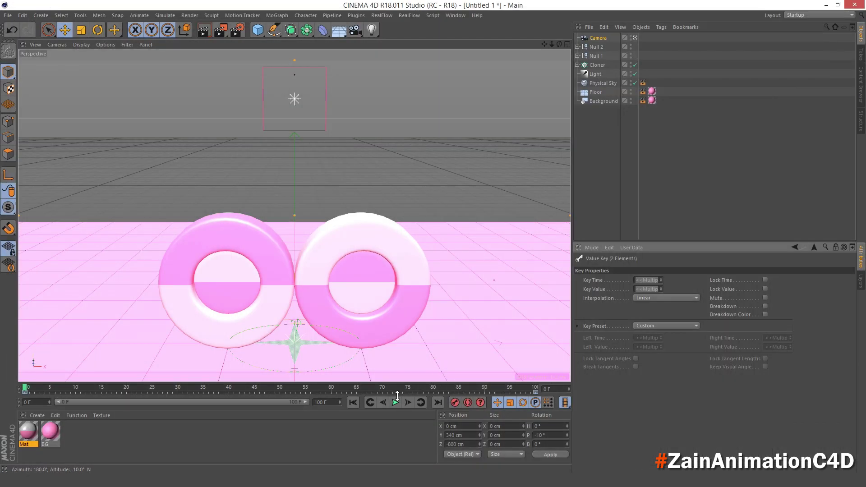
pyautogui.click(396, 403)
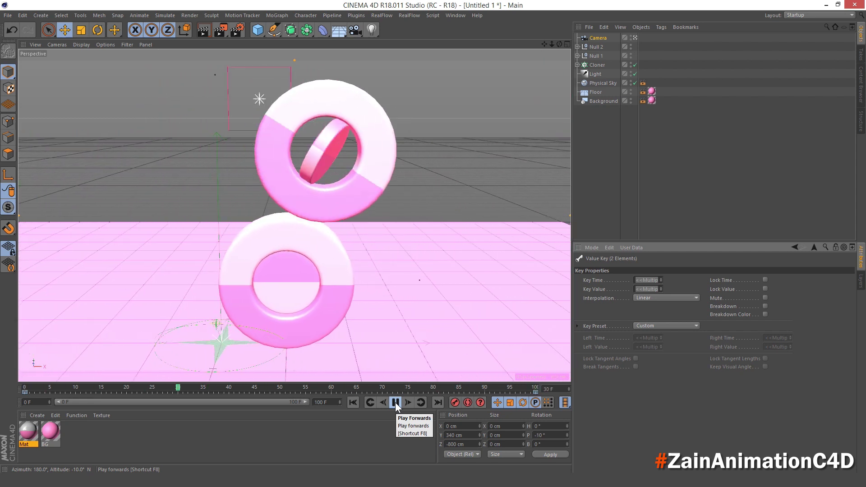
# Stop the preview, scrub back to frame 36, and bring up Render Settings.
pyautogui.click(396, 403)
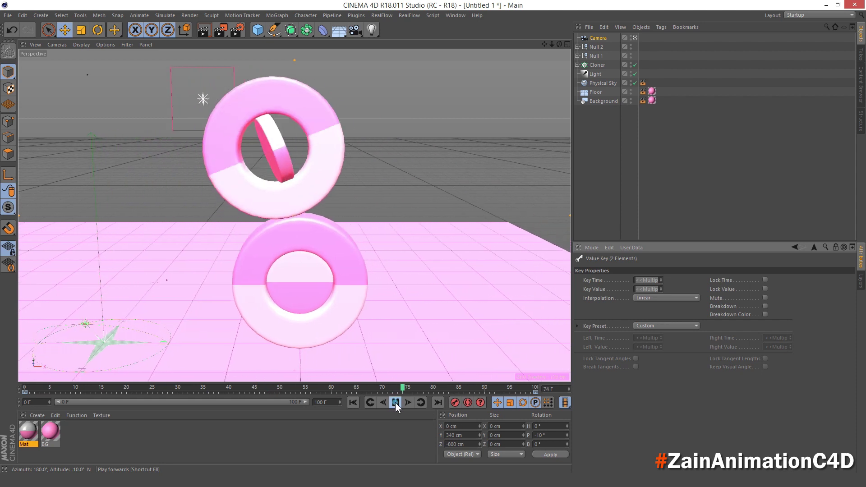
pyautogui.moveTo(304, 387)
pyautogui.mouseDown()
pyautogui.moveTo(178, 387)
pyautogui.moveTo(209, 387)
pyautogui.mouseUp()
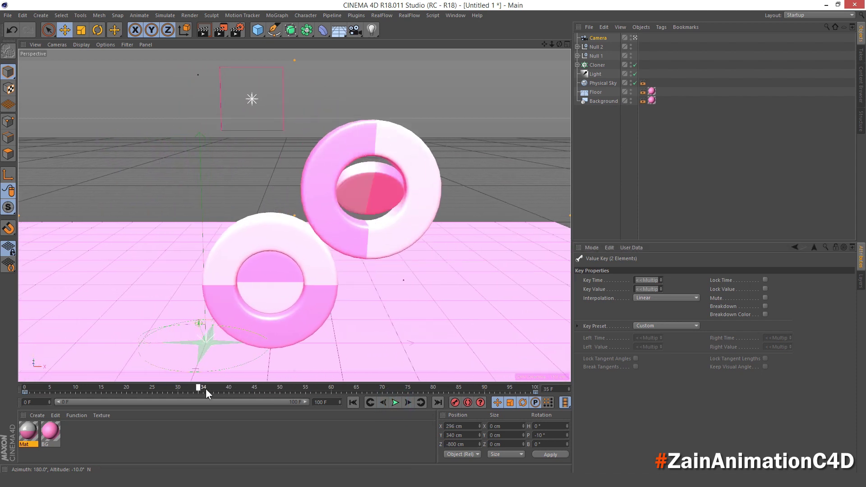
pyautogui.click(236, 31)
# Add Ambient Occlusion and Global Illumination effects in Render Settings, then close the dialog.
pyautogui.click(82, 165)
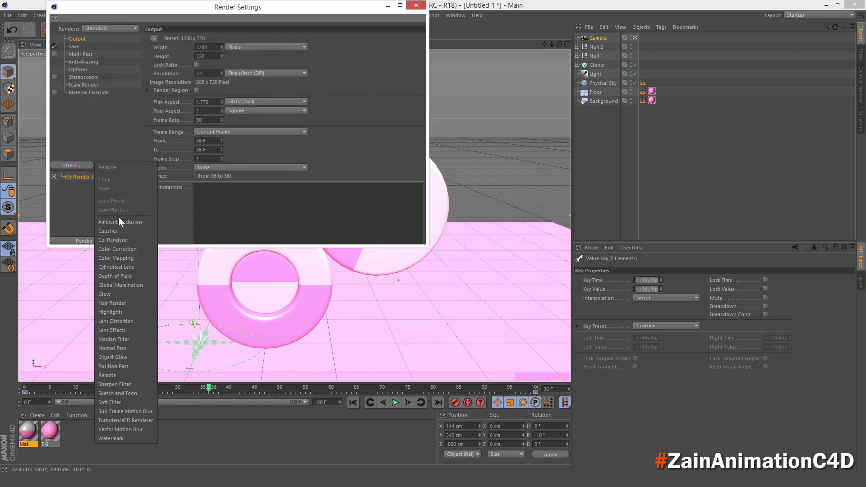
pyautogui.click(119, 218)
pyautogui.click(86, 164)
pyautogui.click(137, 271)
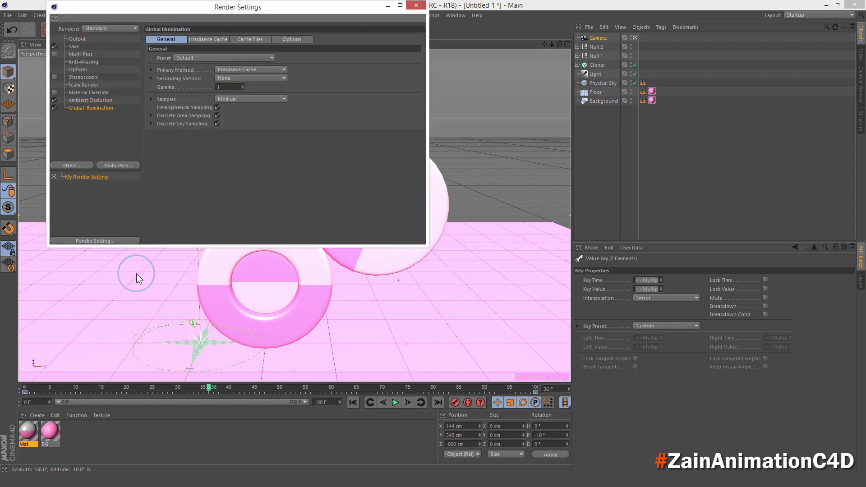
pyautogui.click(415, 7)
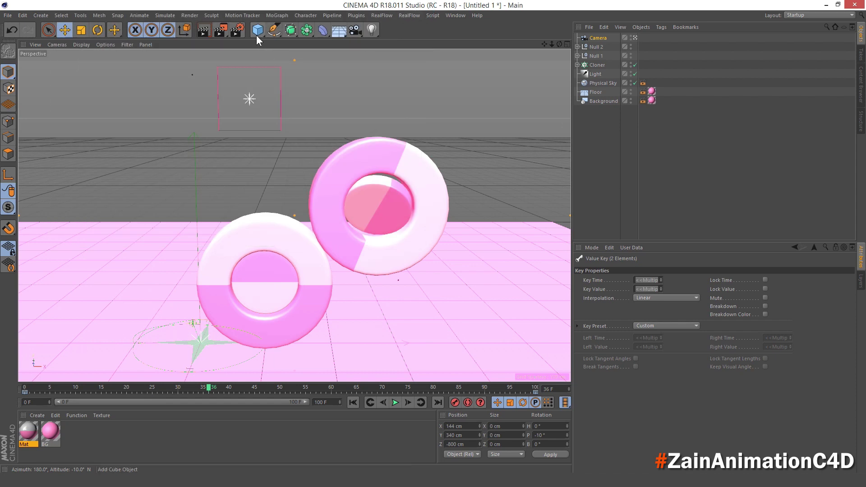